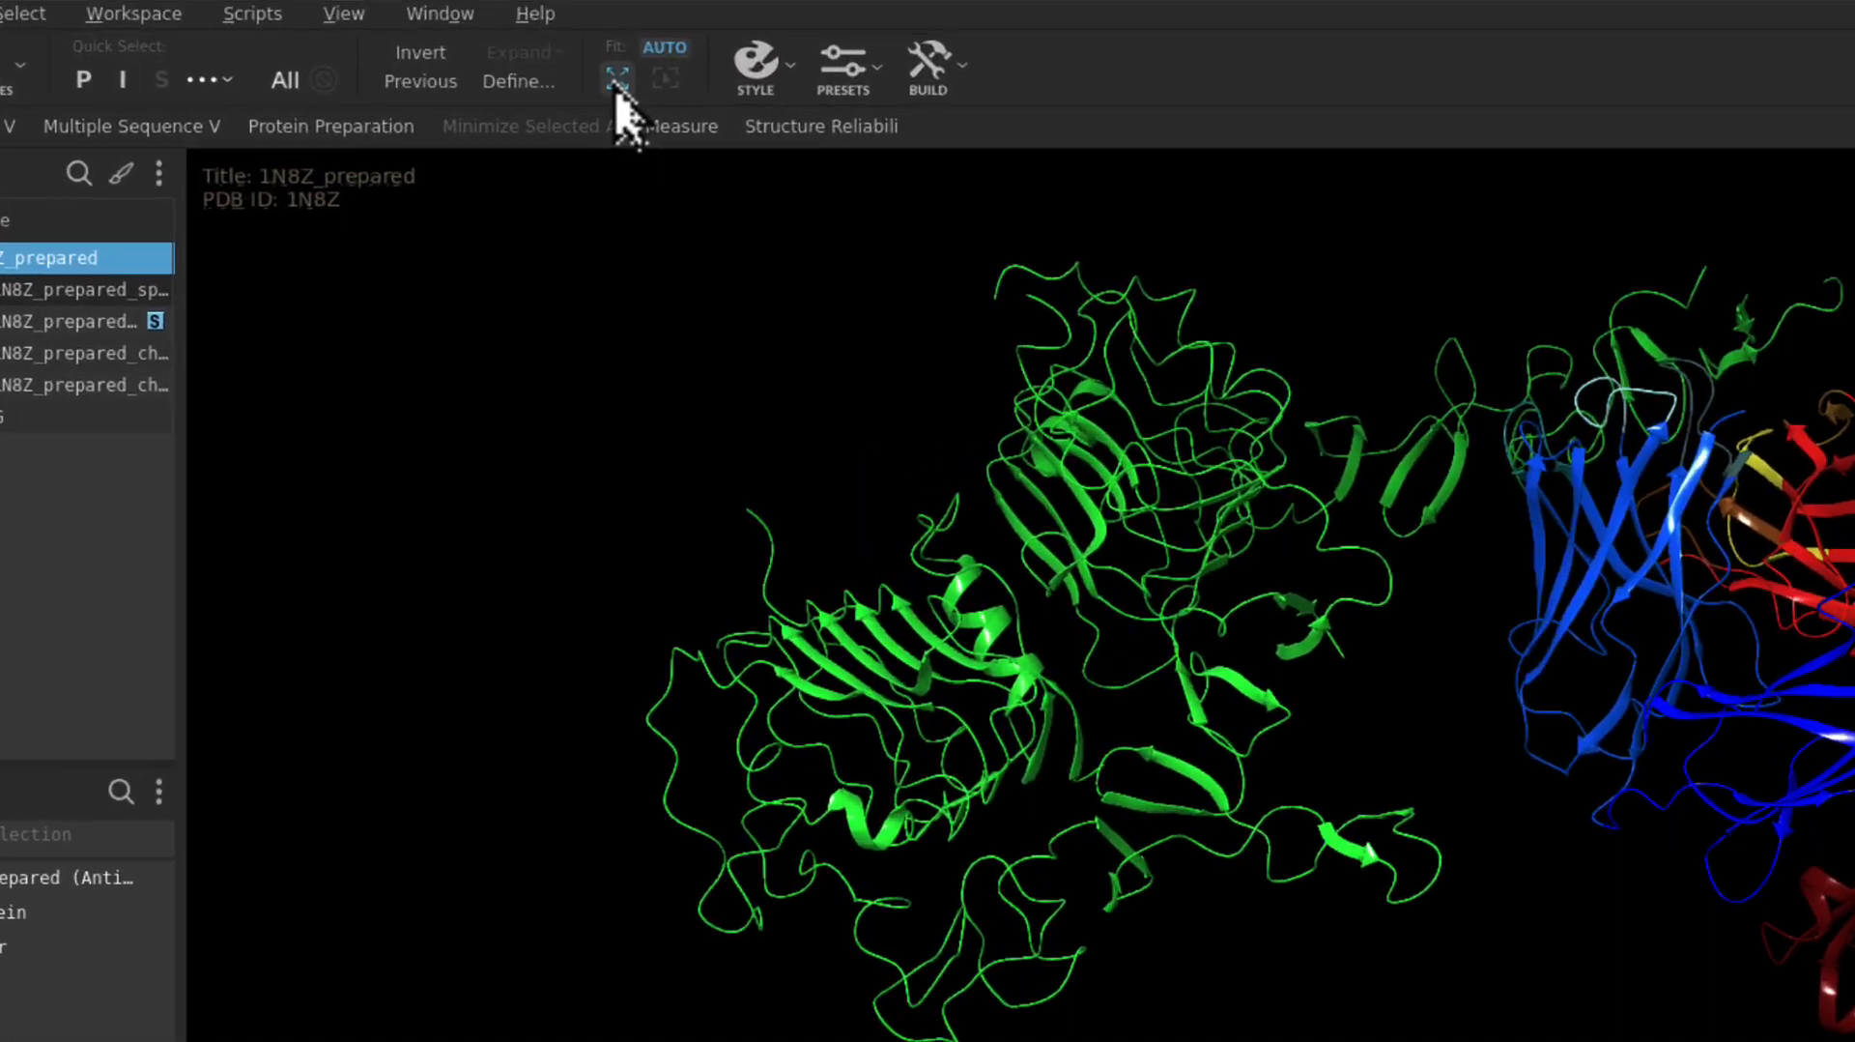
Display the antibody-antigen interface atoms of 1N8Z_prepared in thin tube representation and clear the selection
click(180, 68)
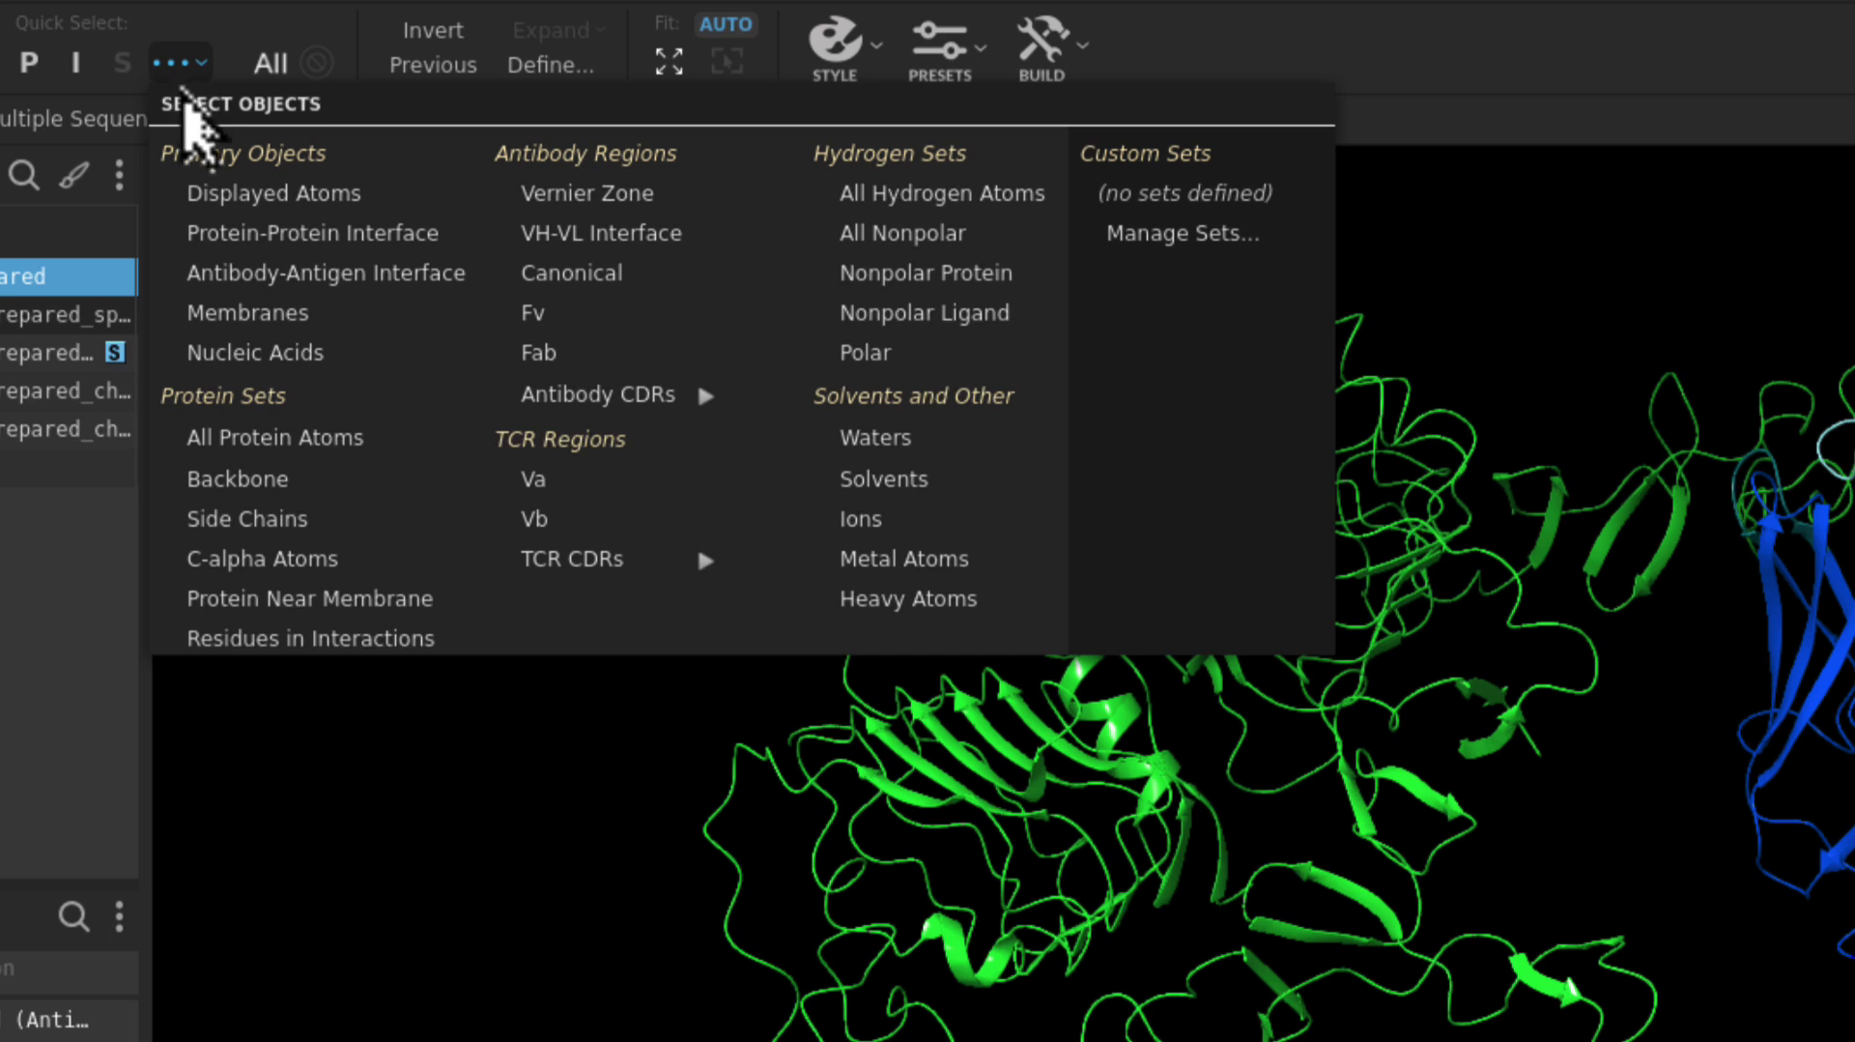
right_click(239, 273)
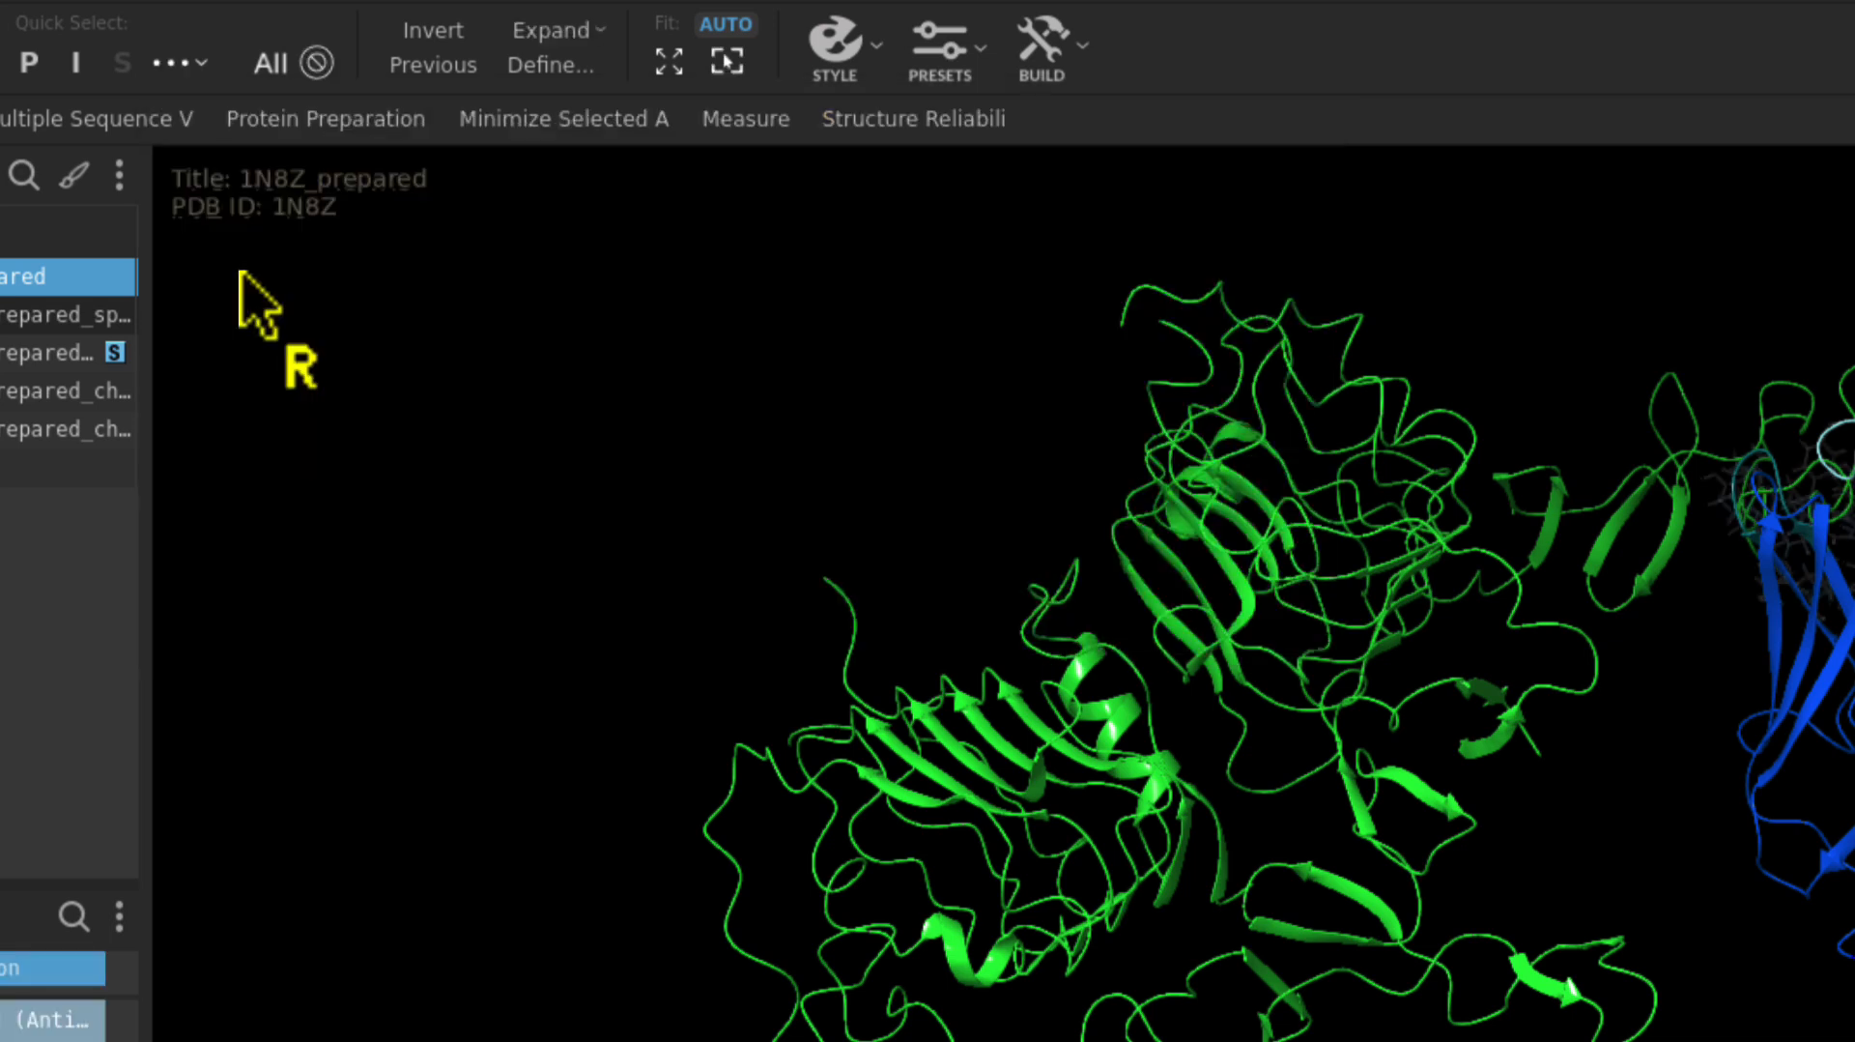
click(835, 85)
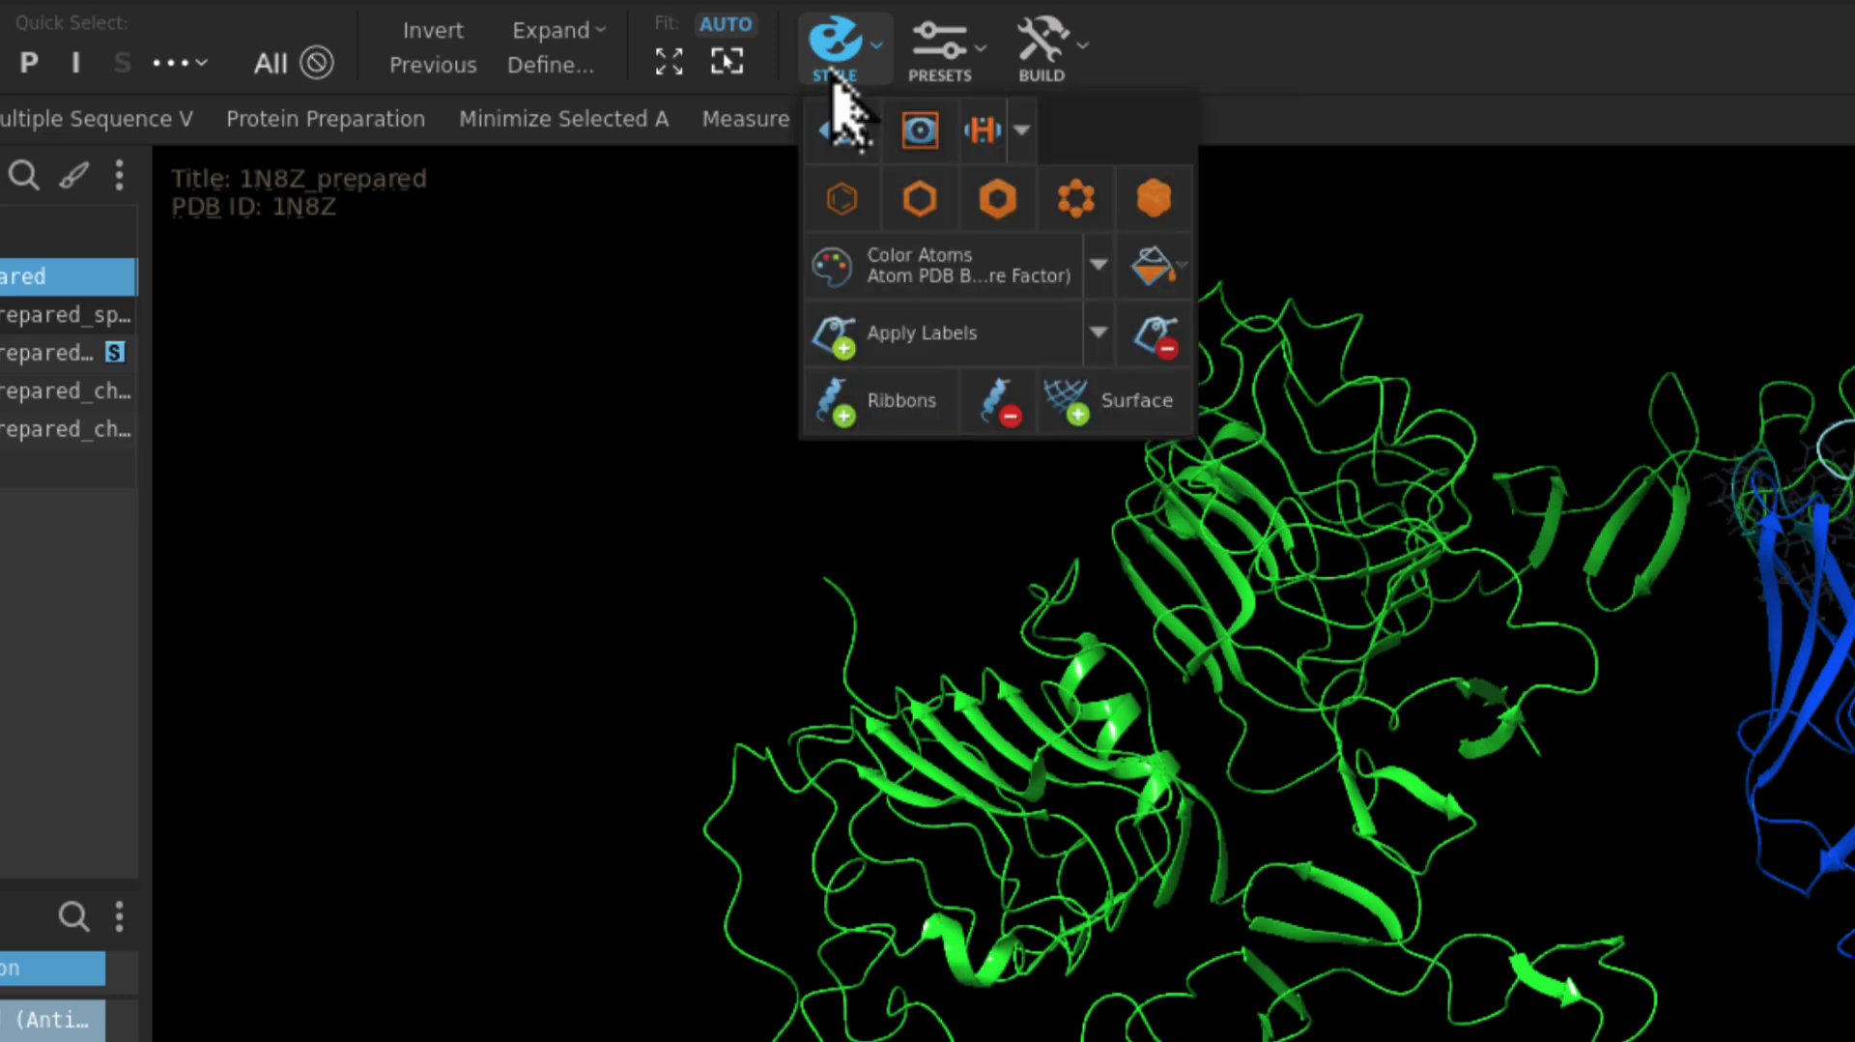
click(838, 136)
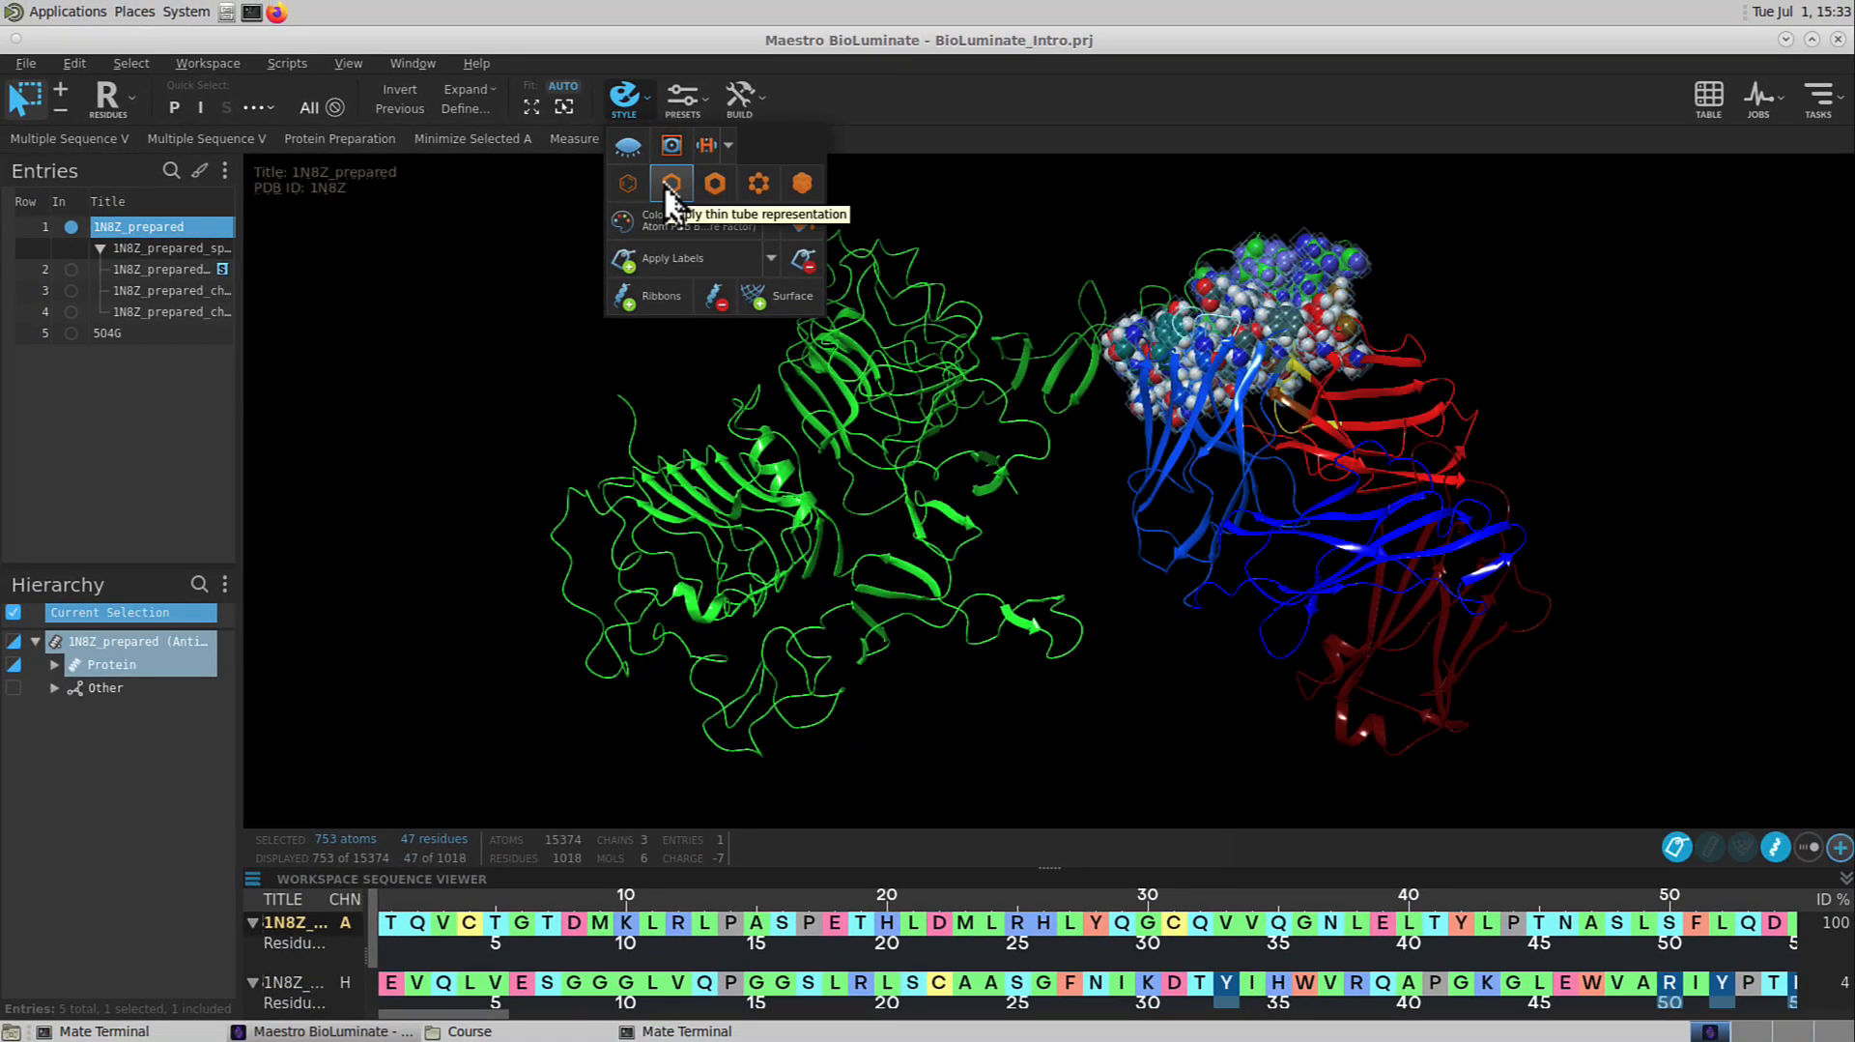
click(666, 185)
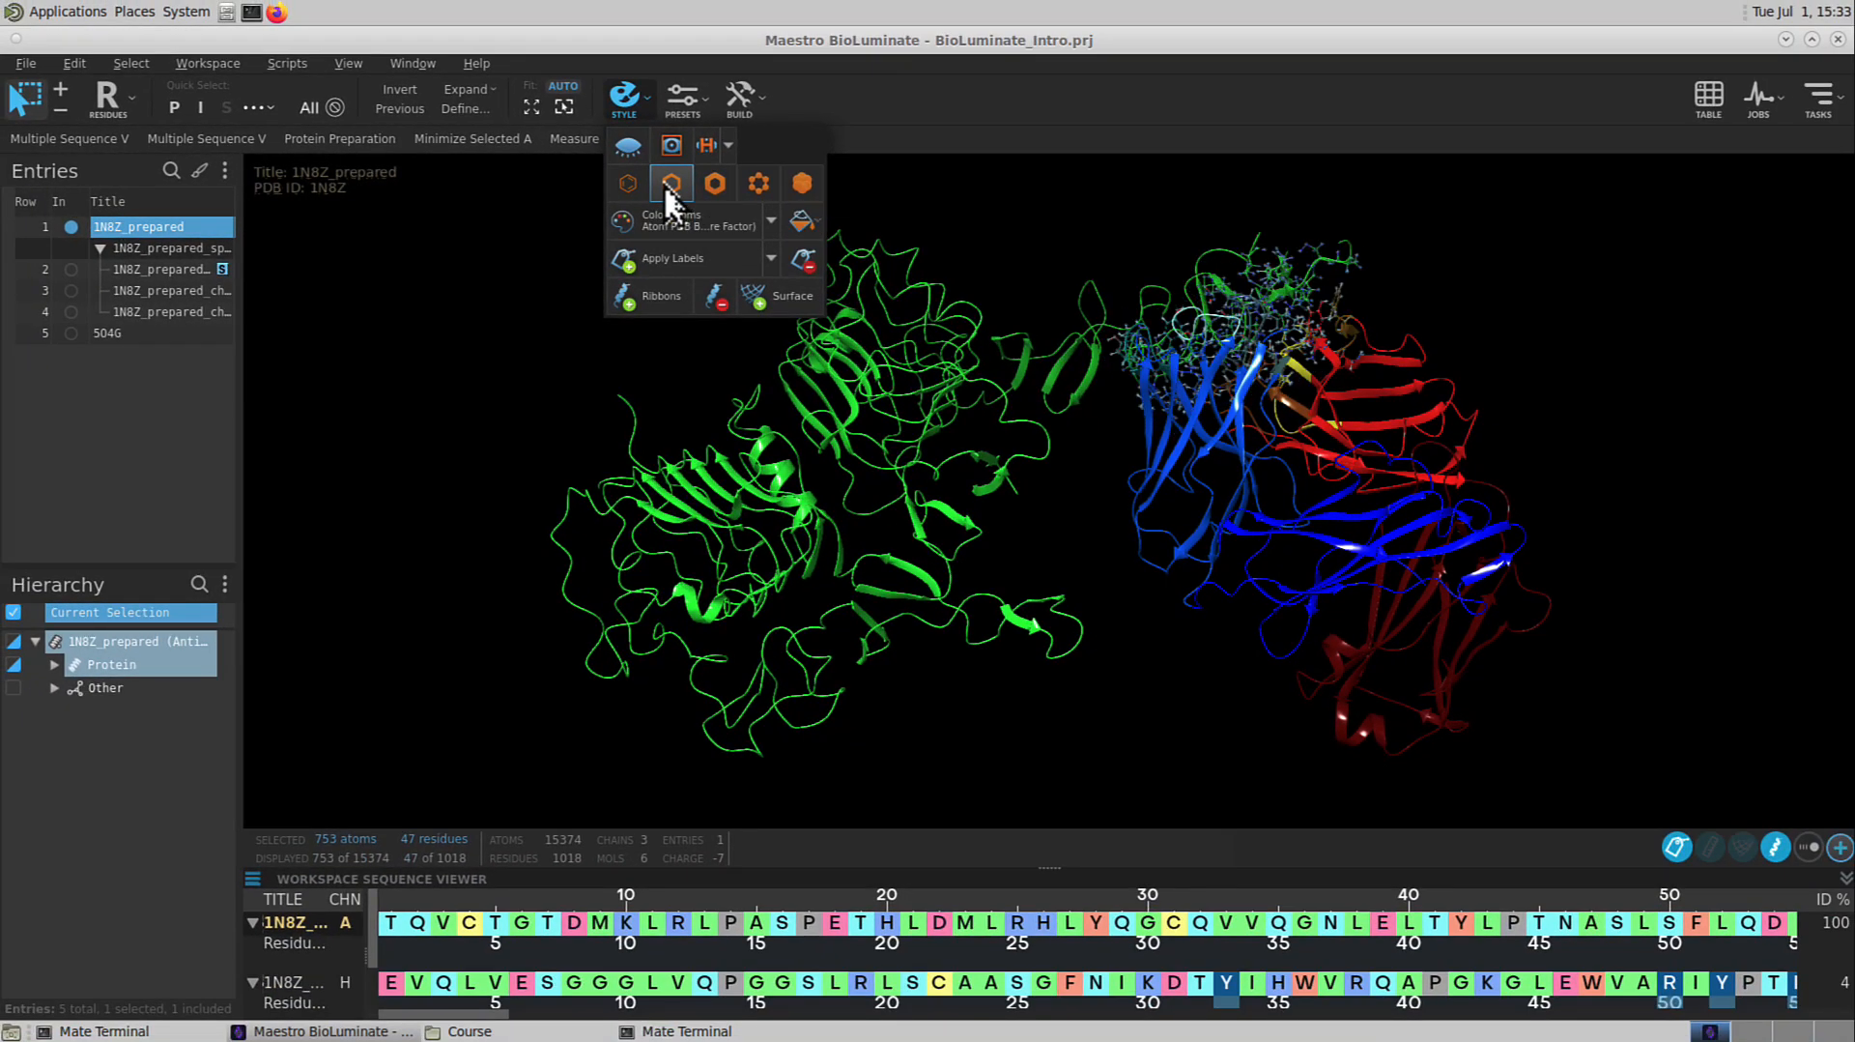
click(995, 280)
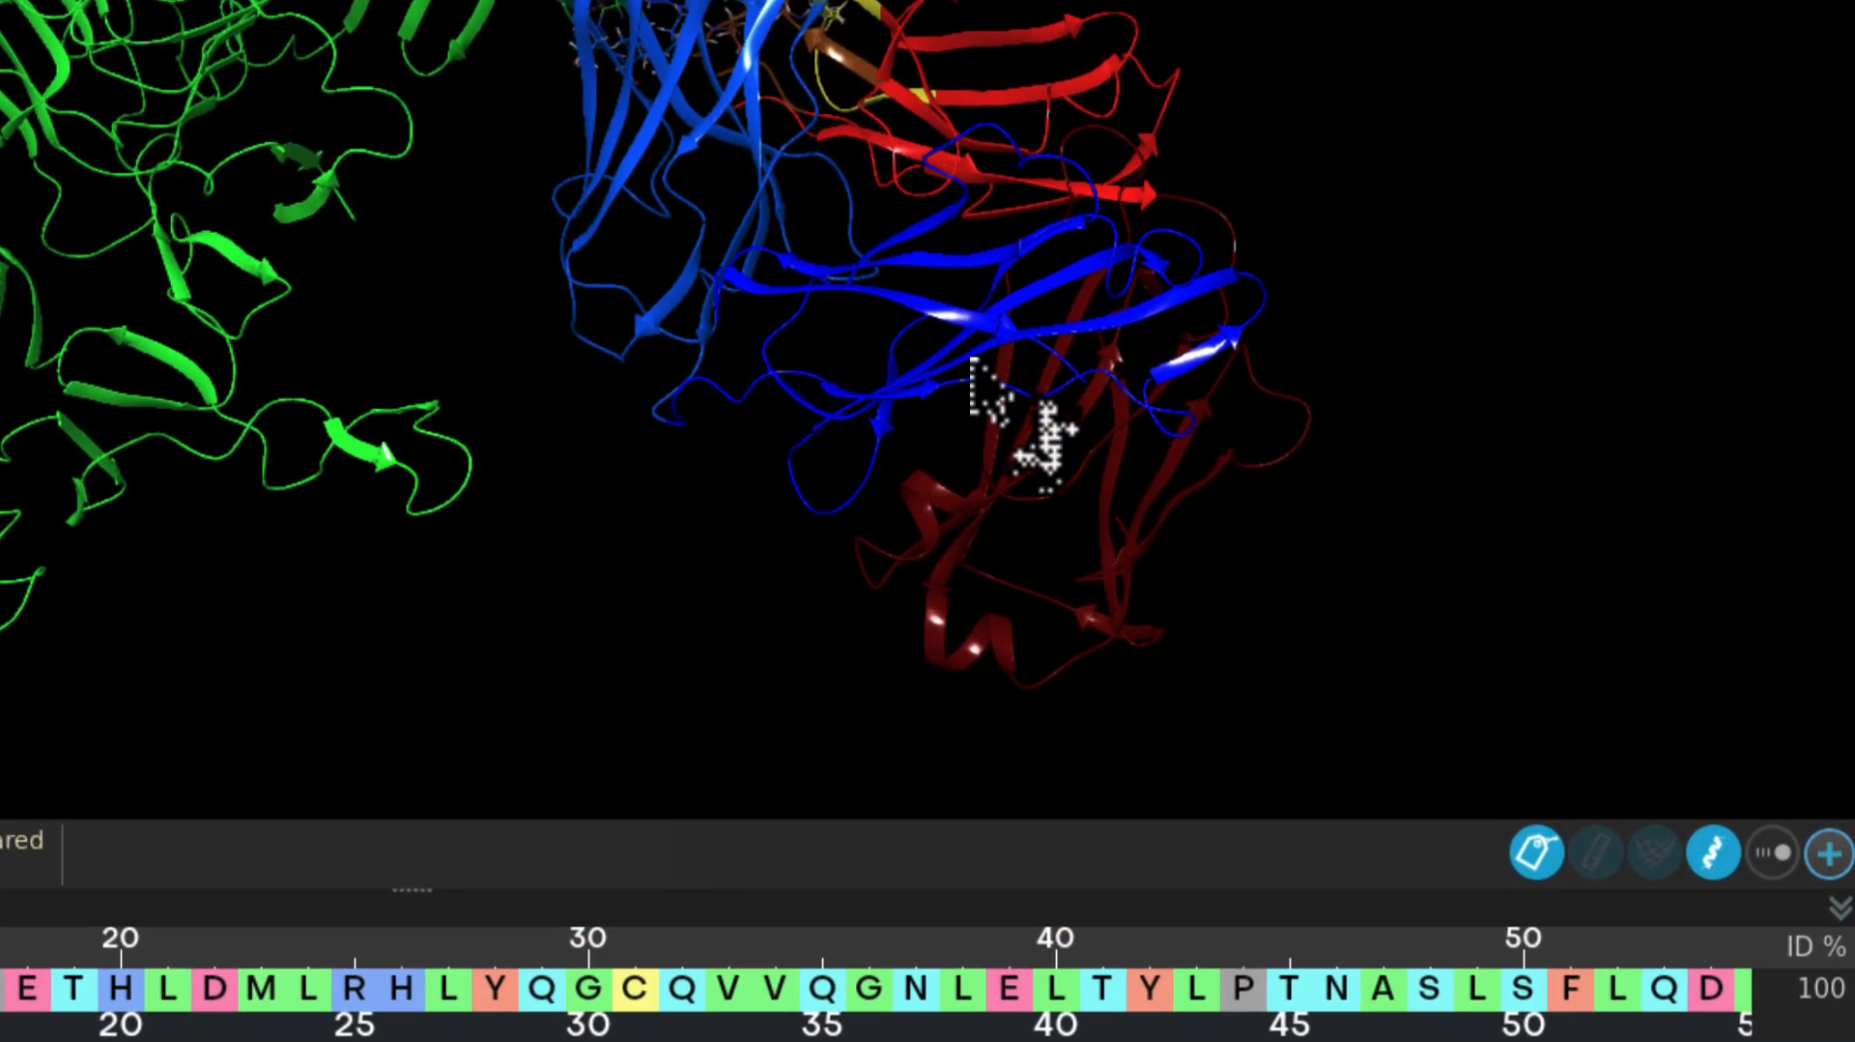
Hide the protein ribbons to view only the interface atoms and show them again
click(1712, 858)
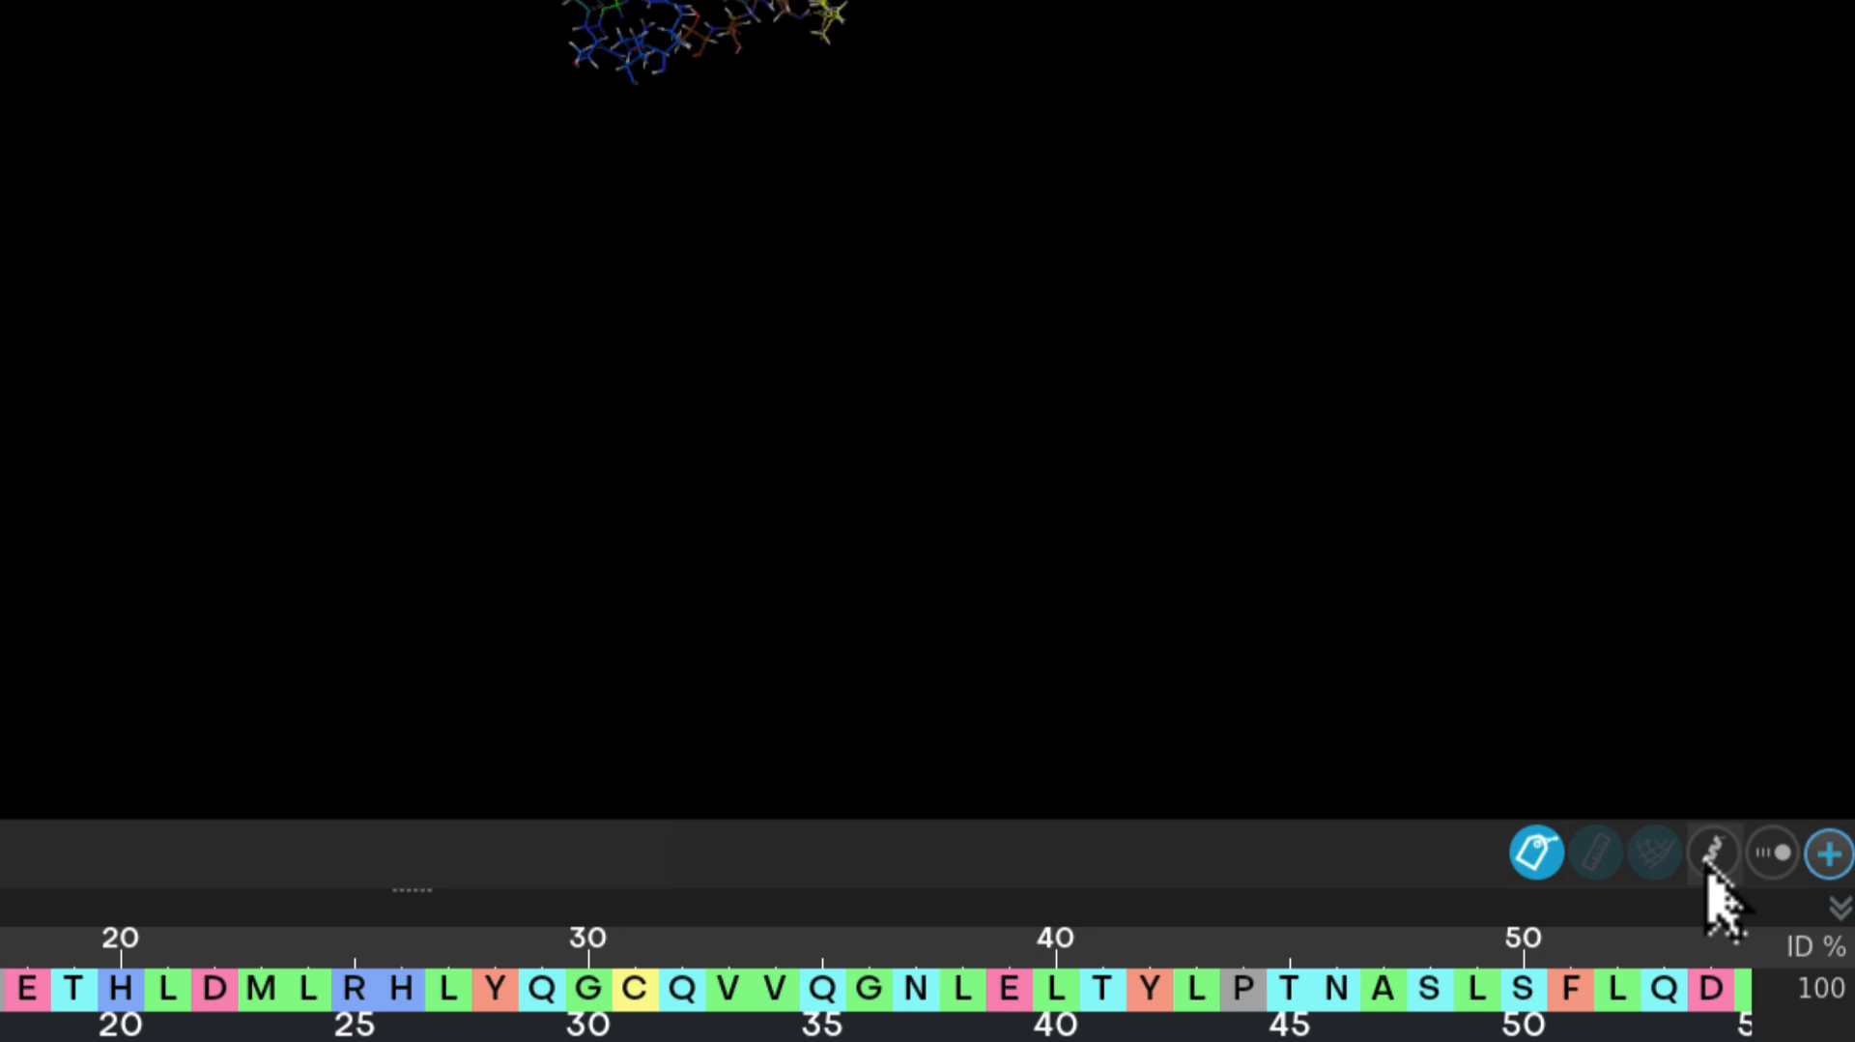
click(1712, 855)
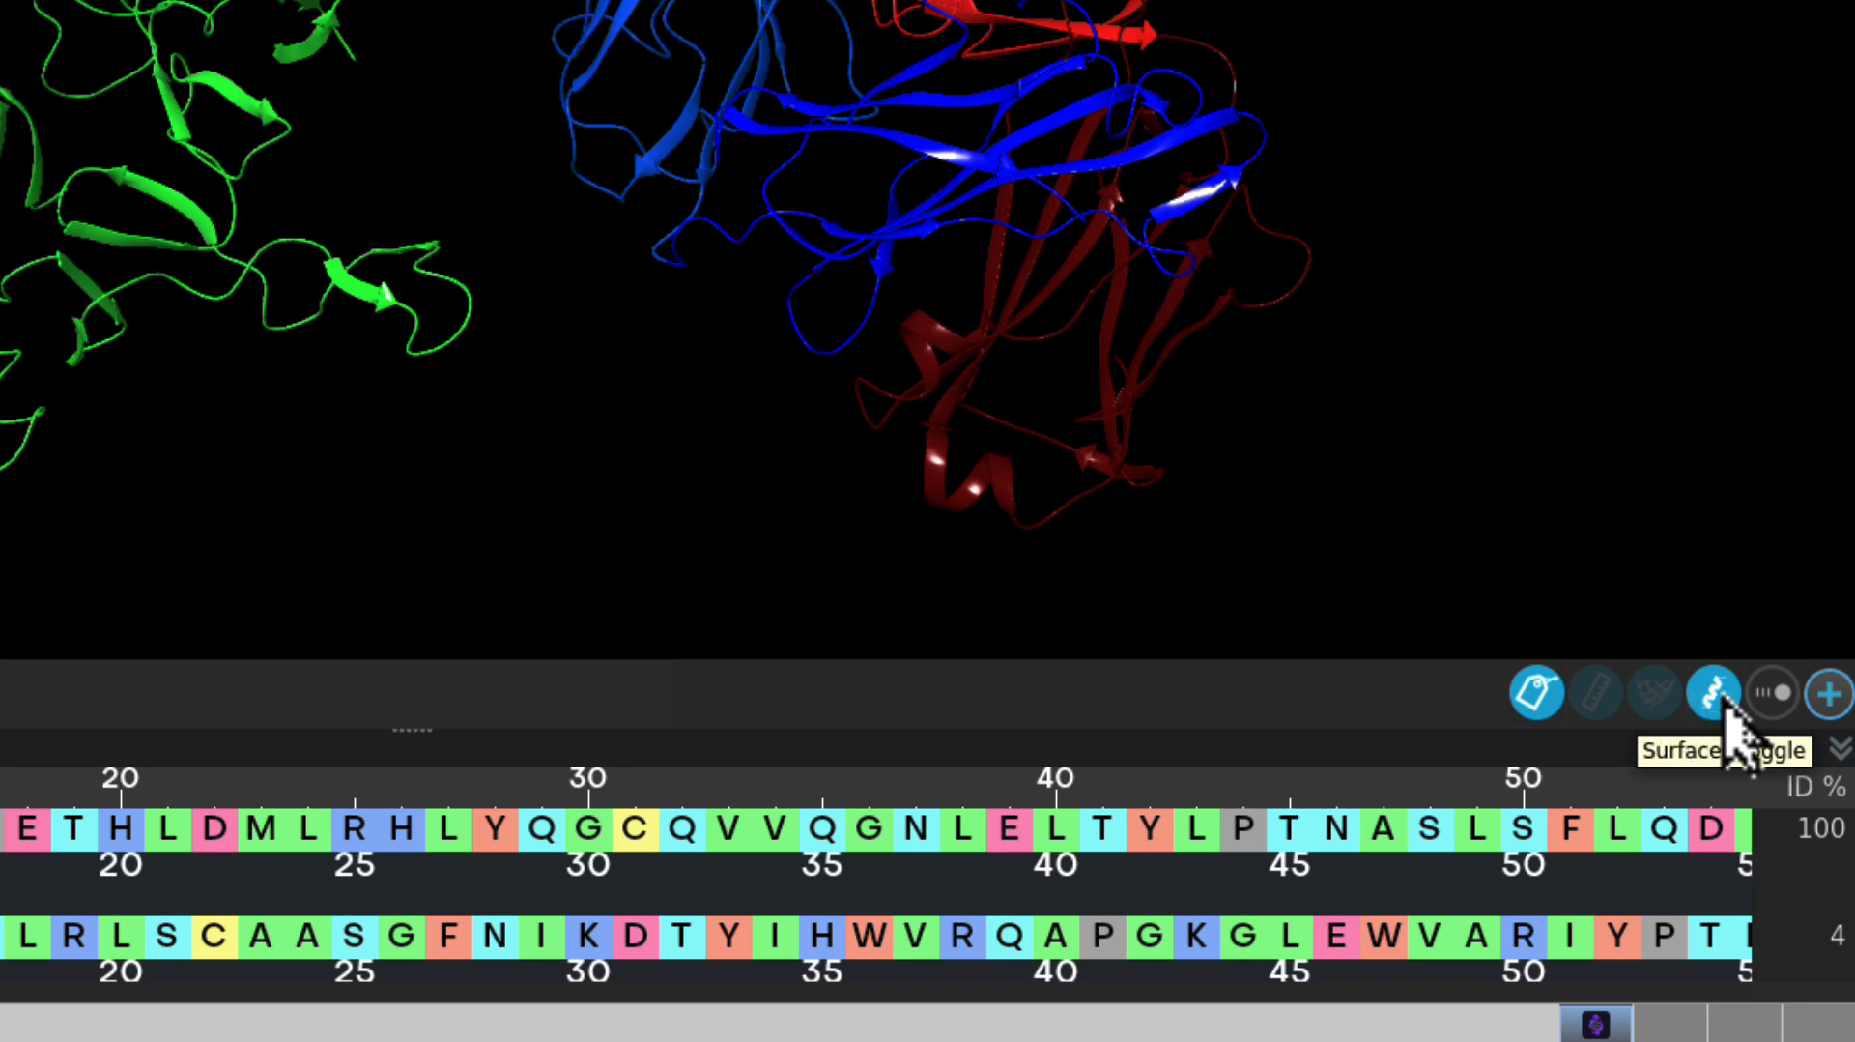
Turn on non-covalent bonds in the interaction display and set their scope to Antibody-Antigen
mouse_move(1782, 704)
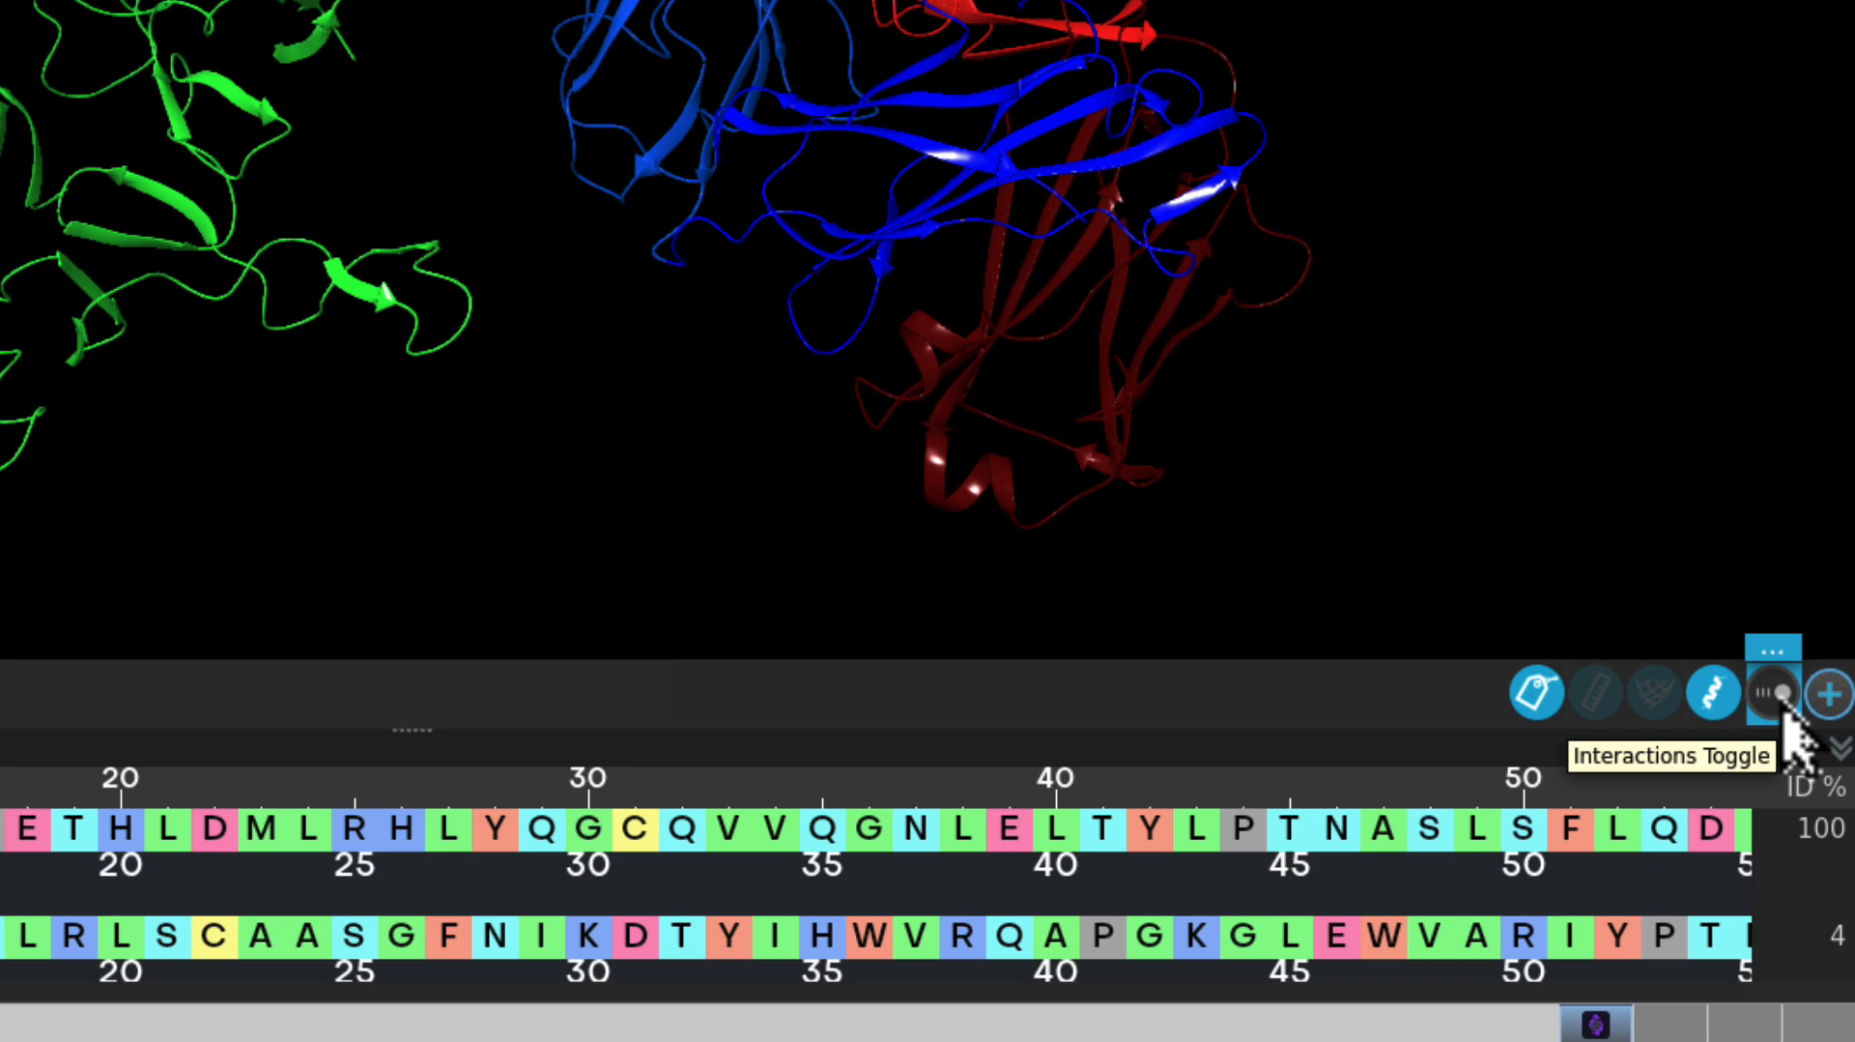
click(1776, 694)
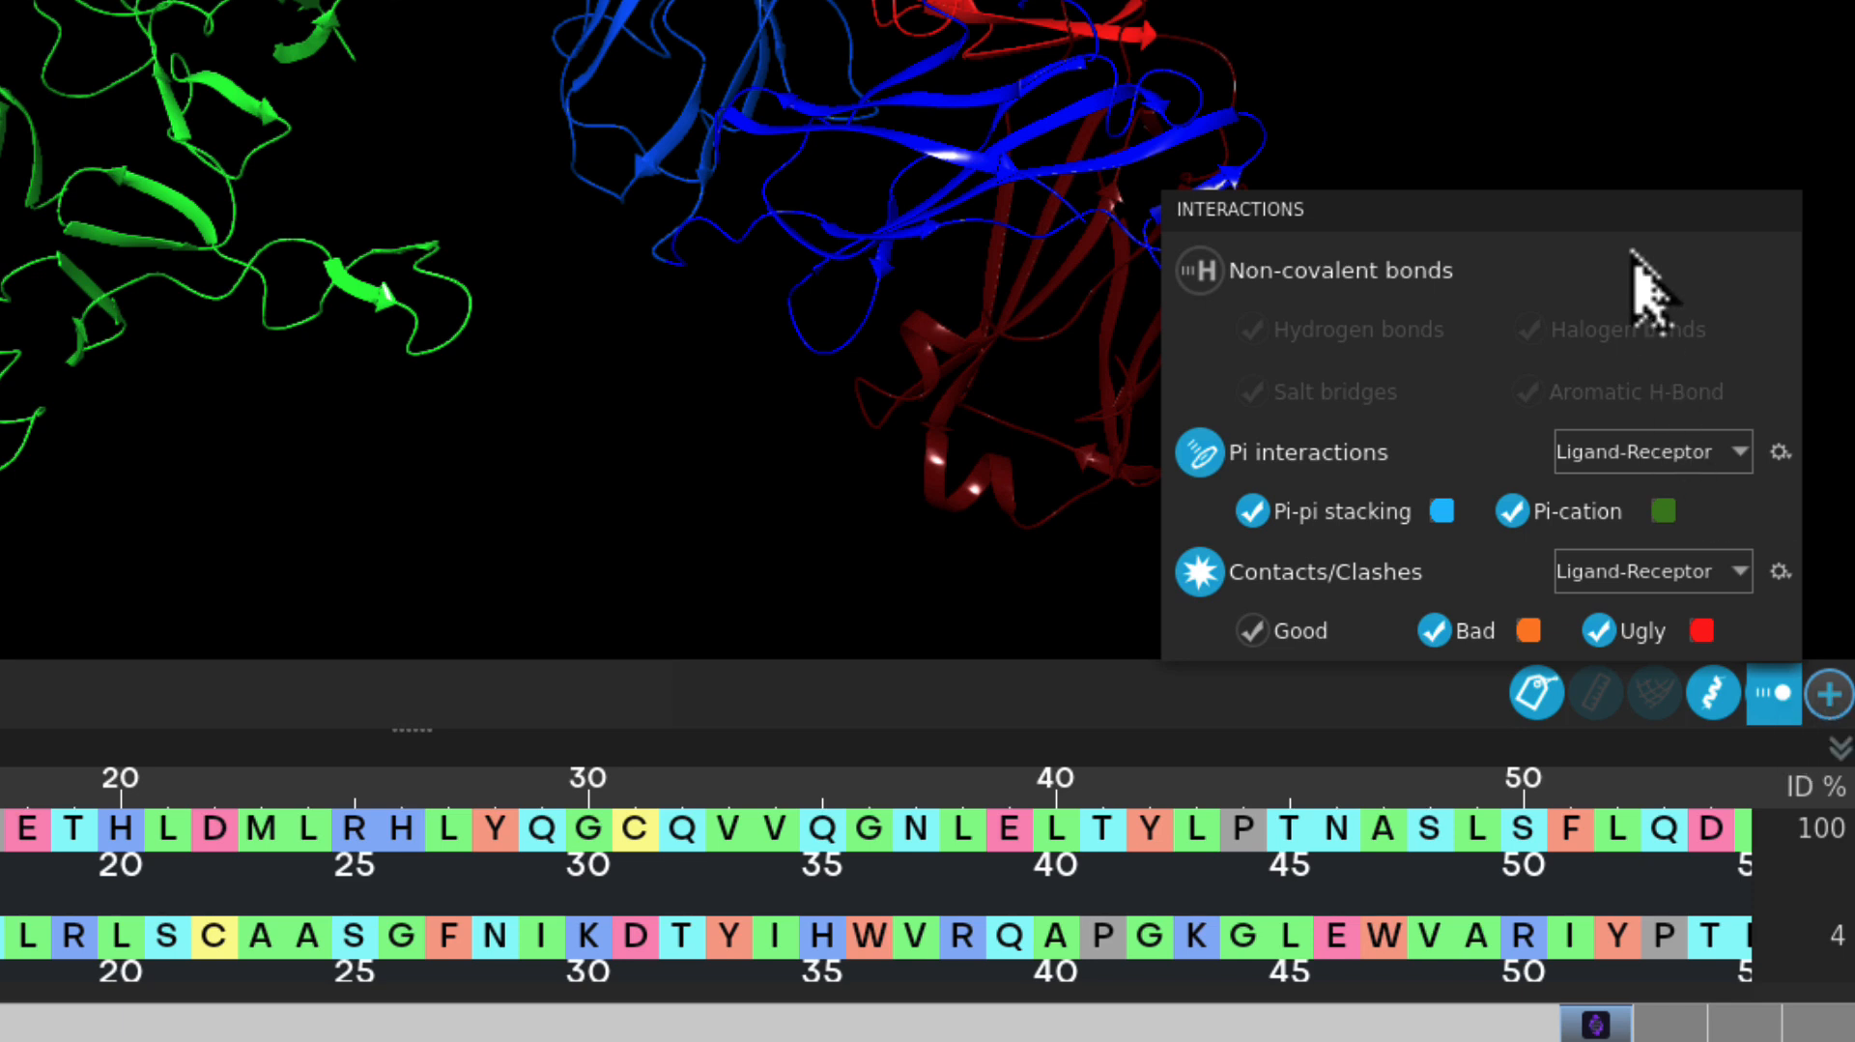
click(1201, 271)
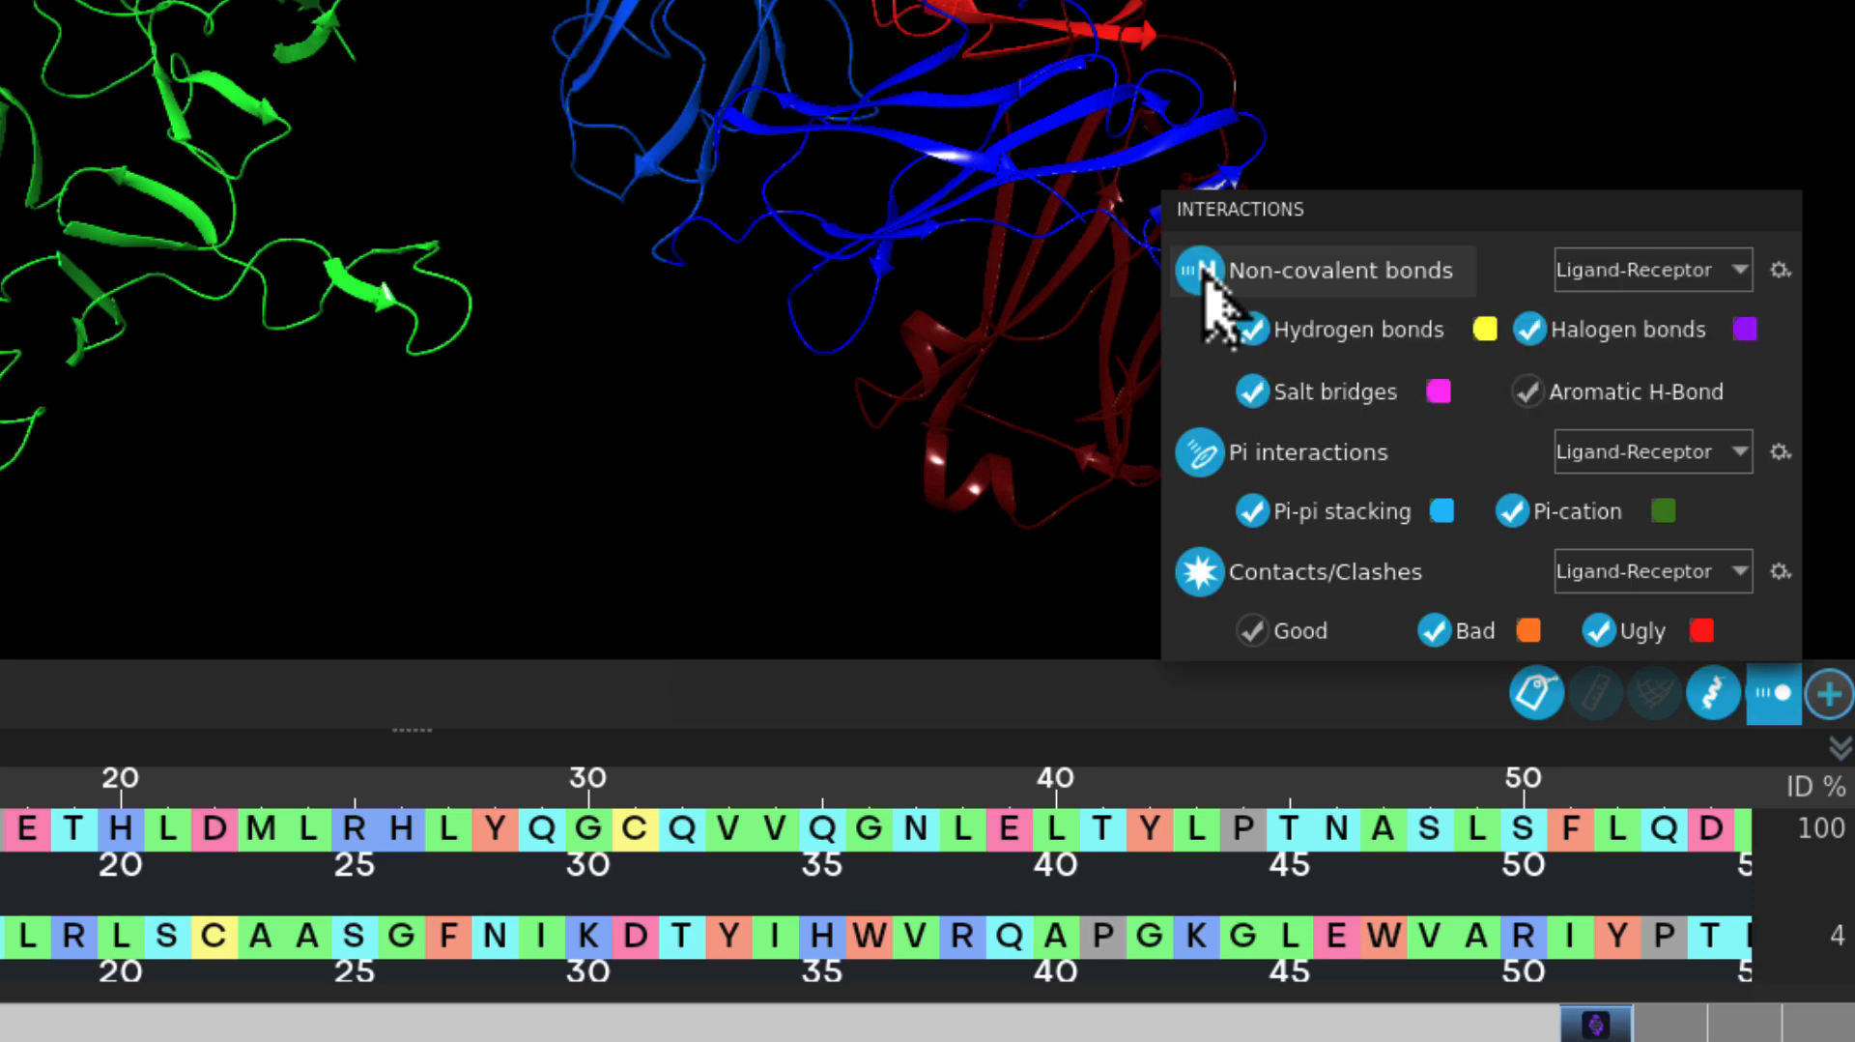
click(1599, 274)
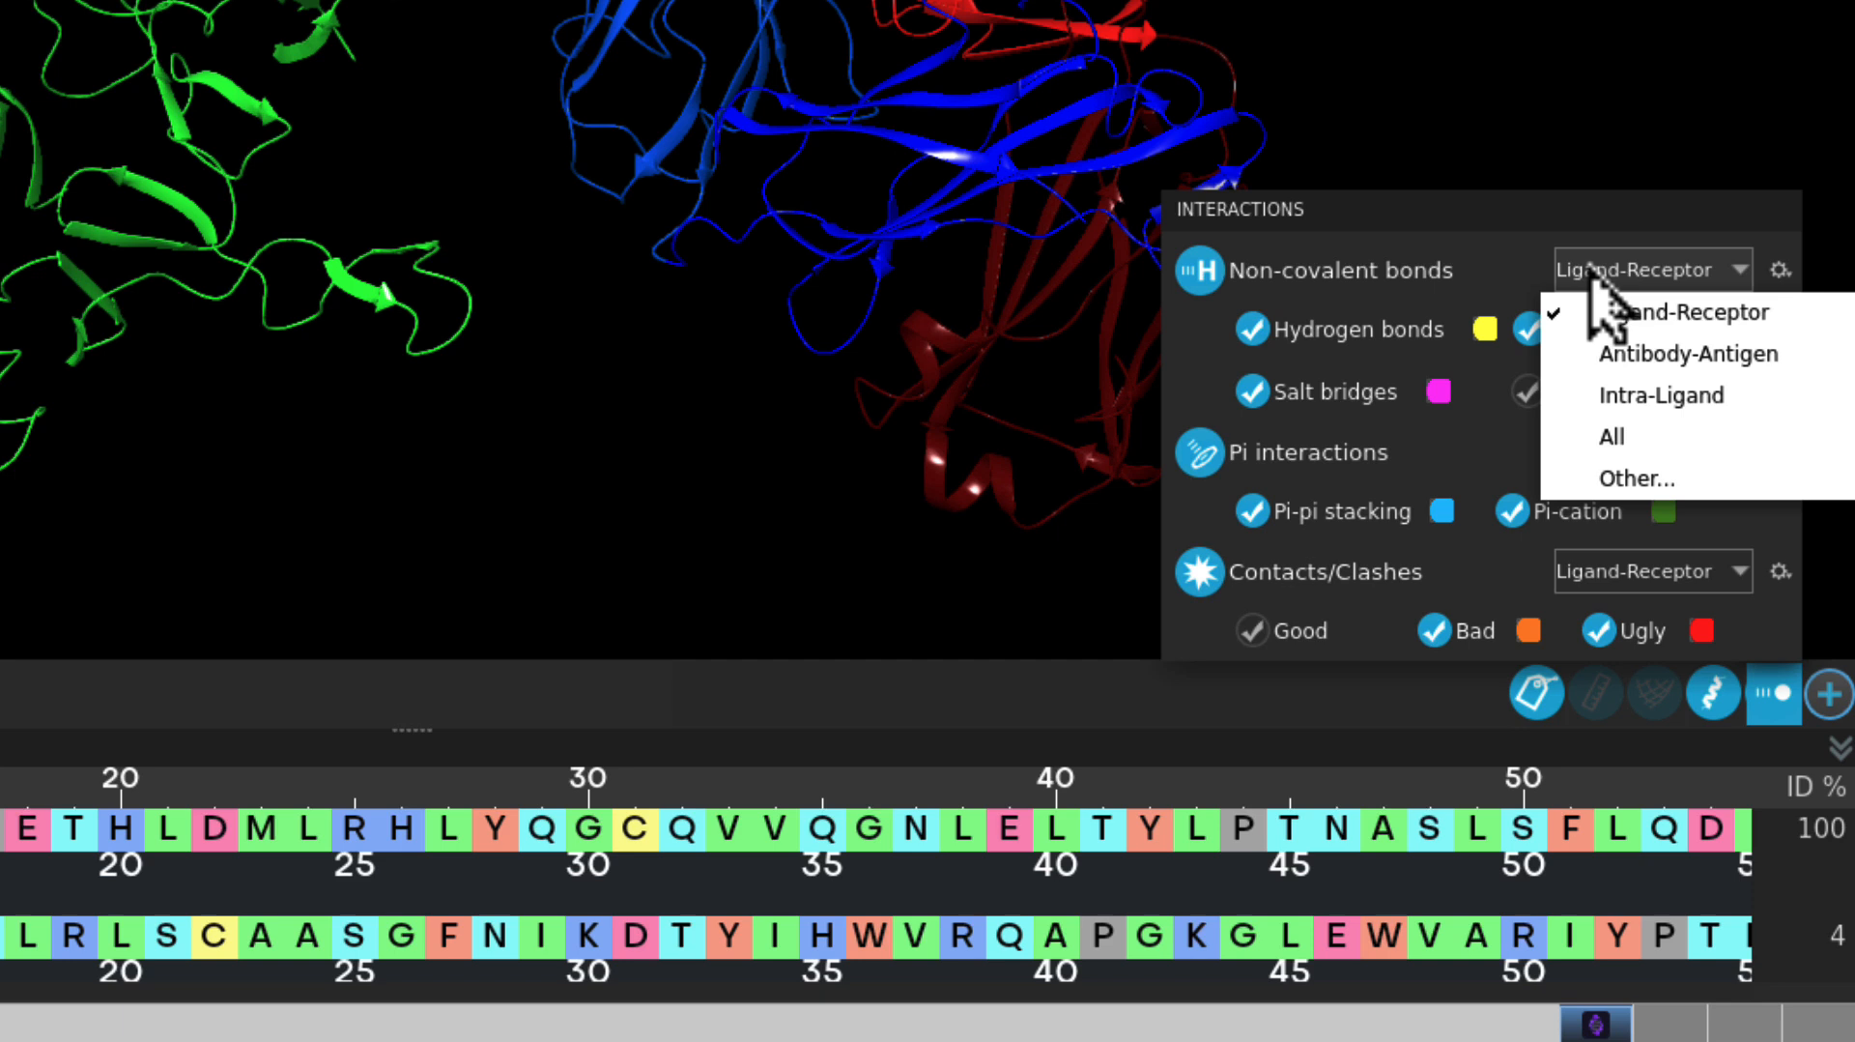
click(1629, 358)
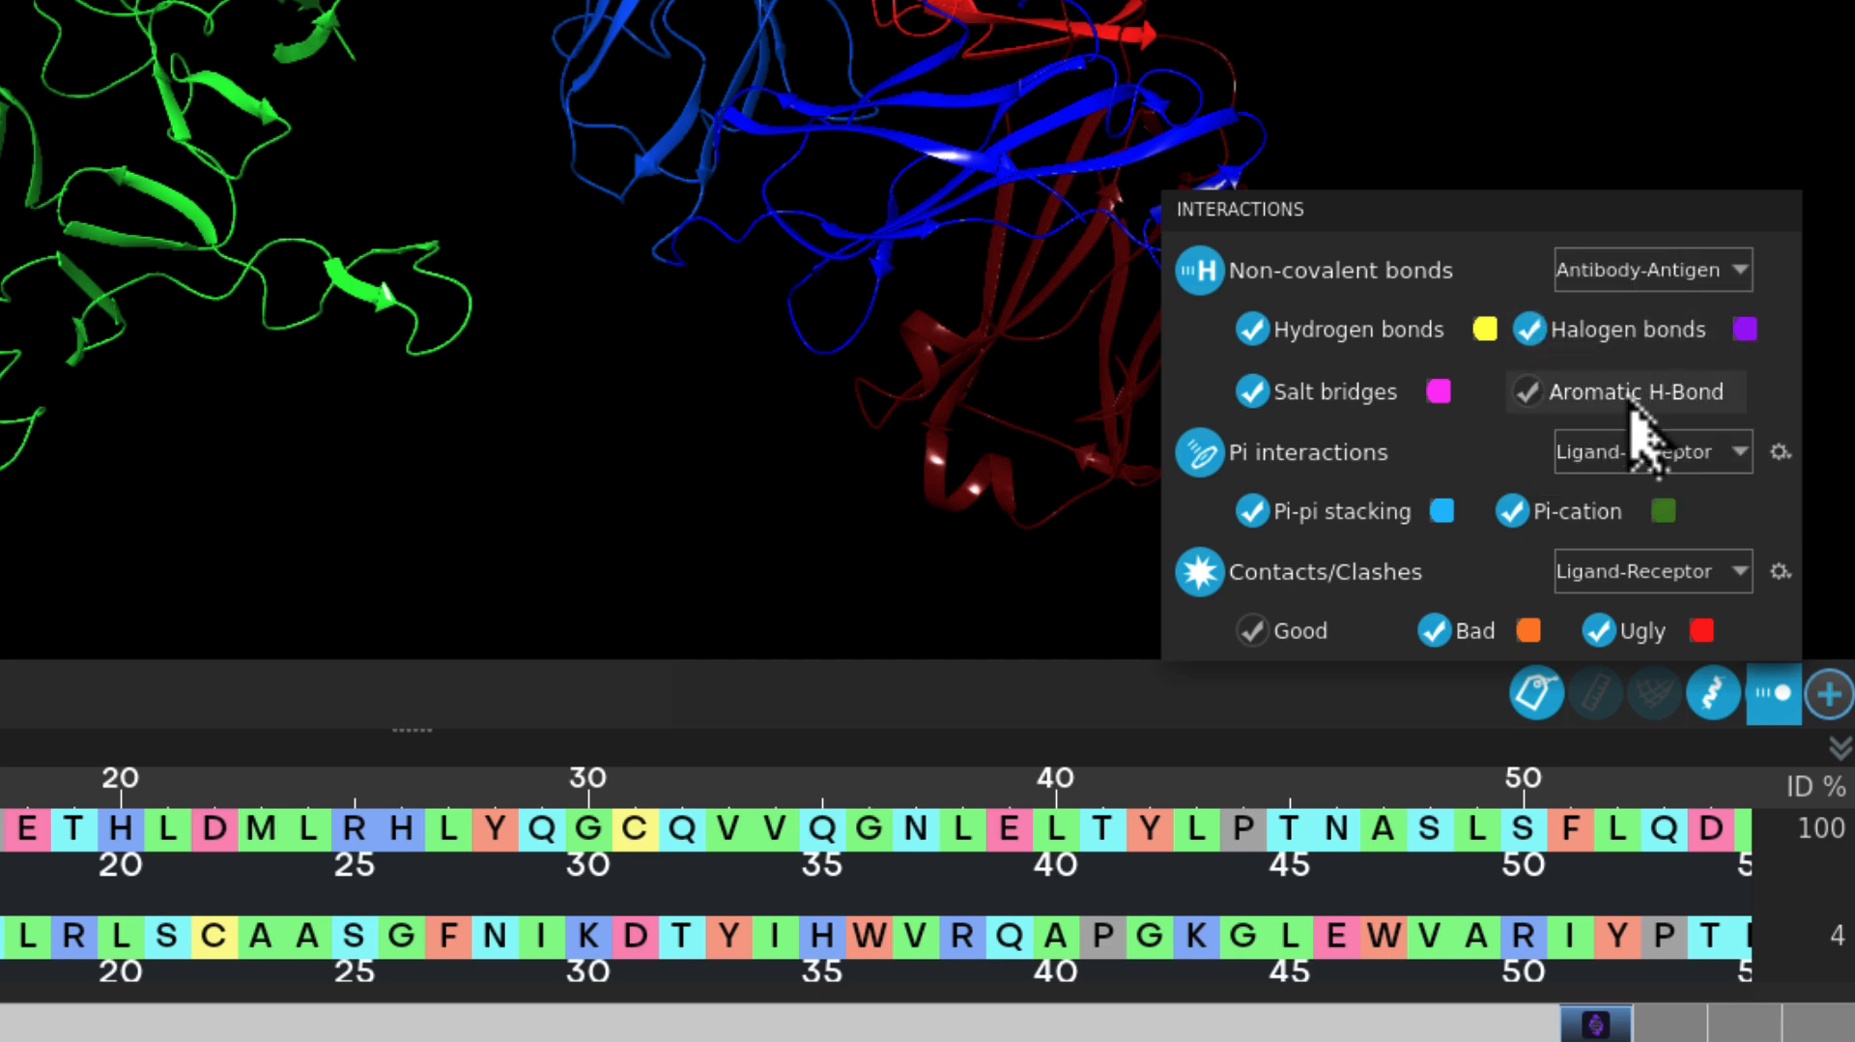
Set the scope of both the pi interactions and the contacts/clashes to Antibody-Antigen
click(1648, 455)
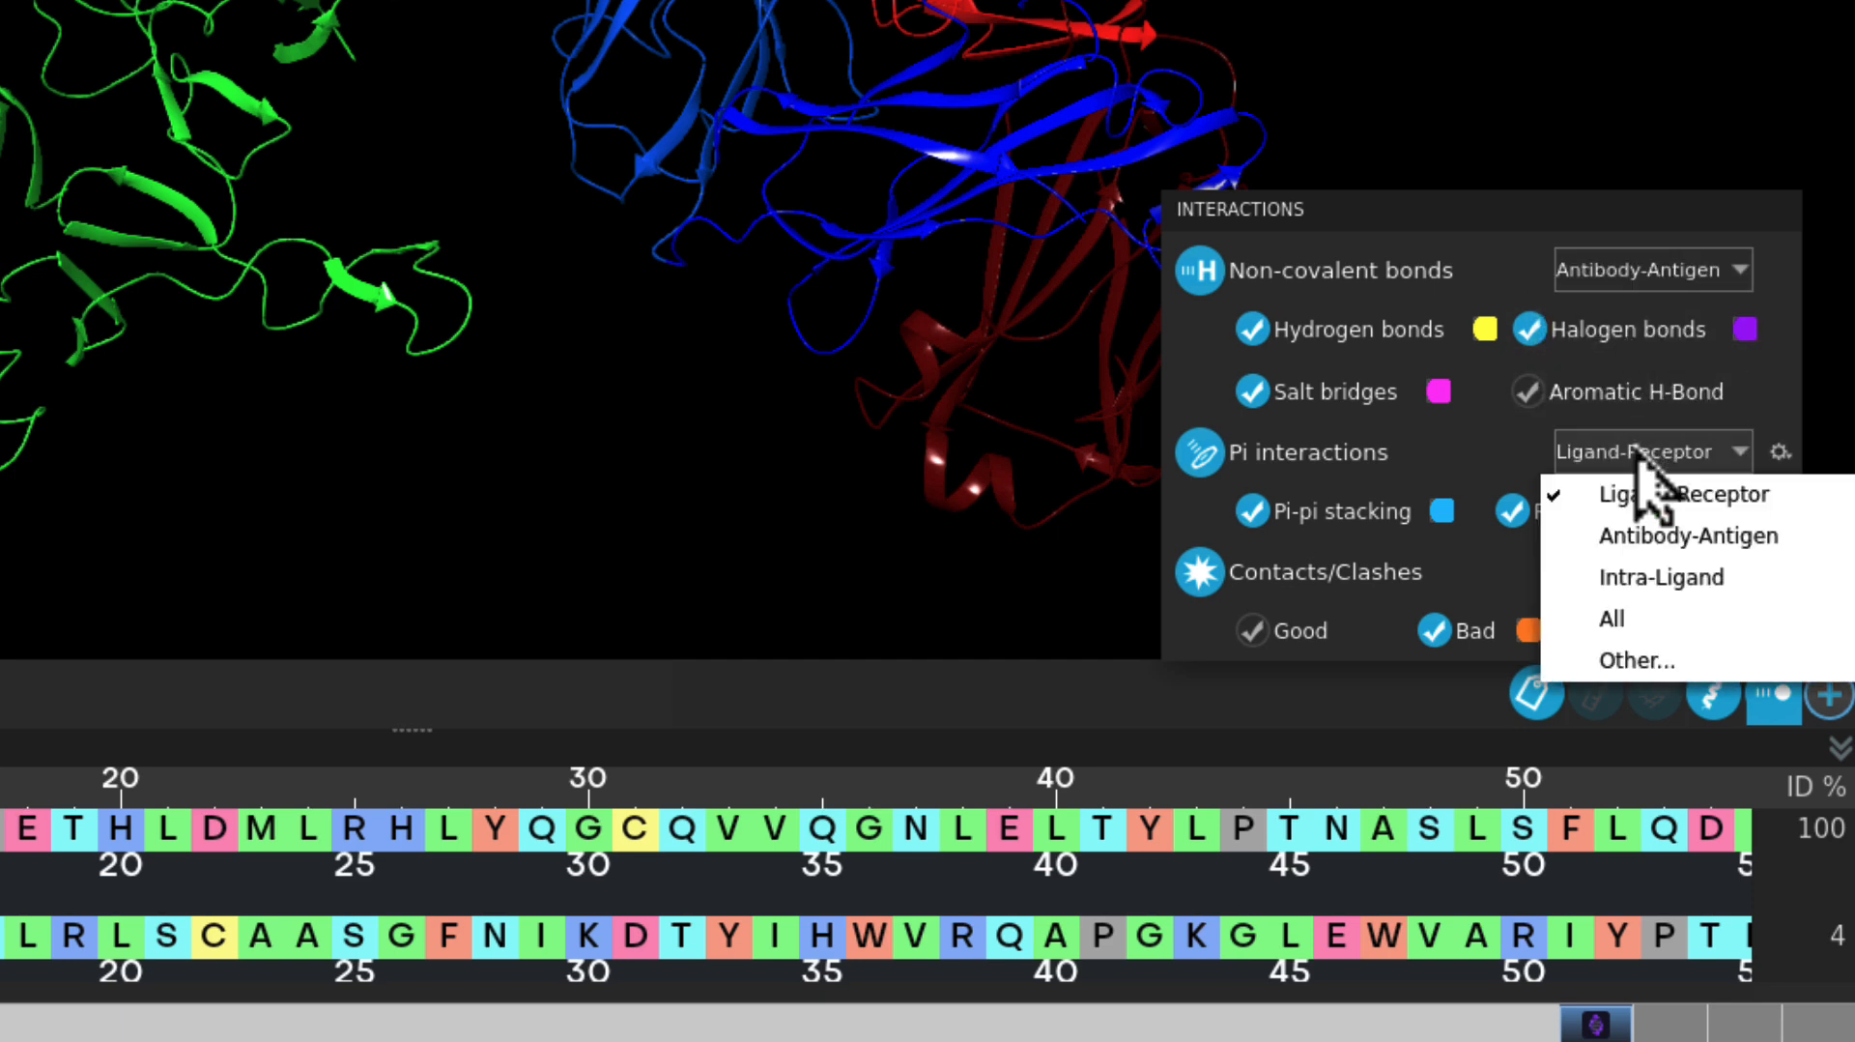
click(1653, 534)
click(1655, 576)
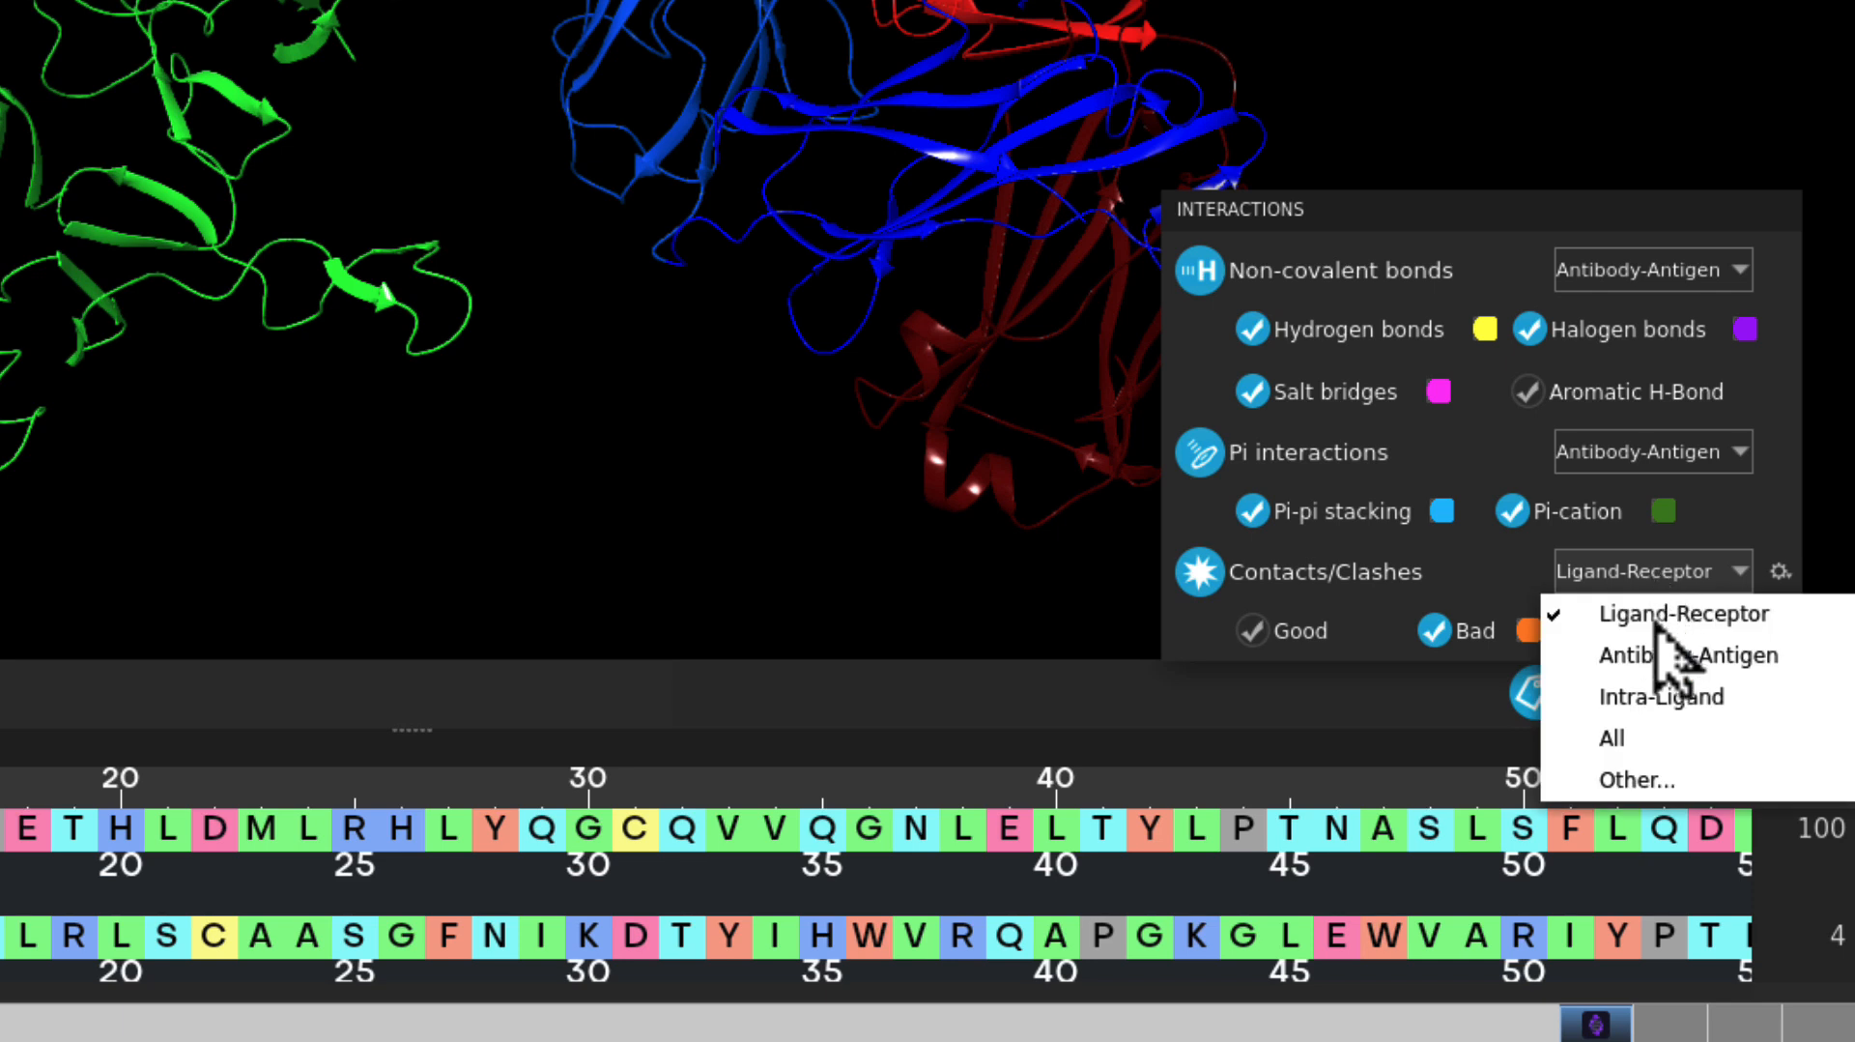
click(1660, 645)
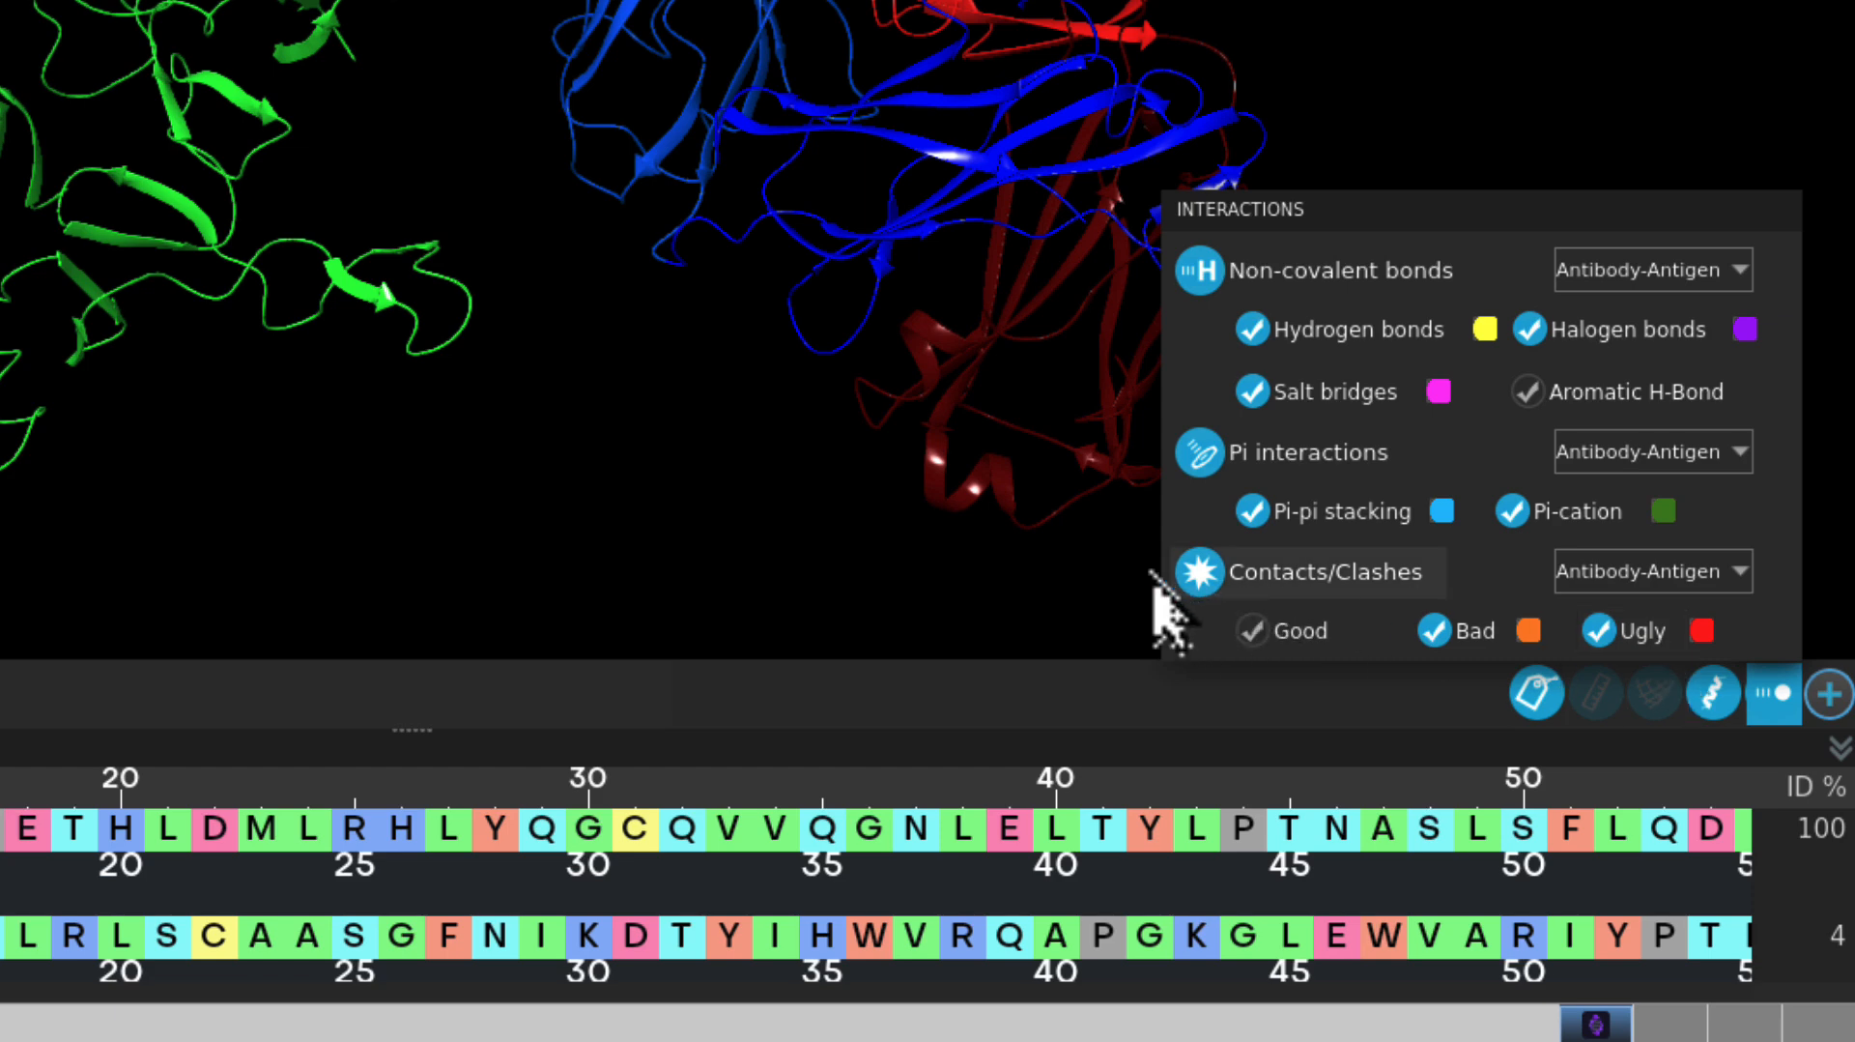
click(1102, 571)
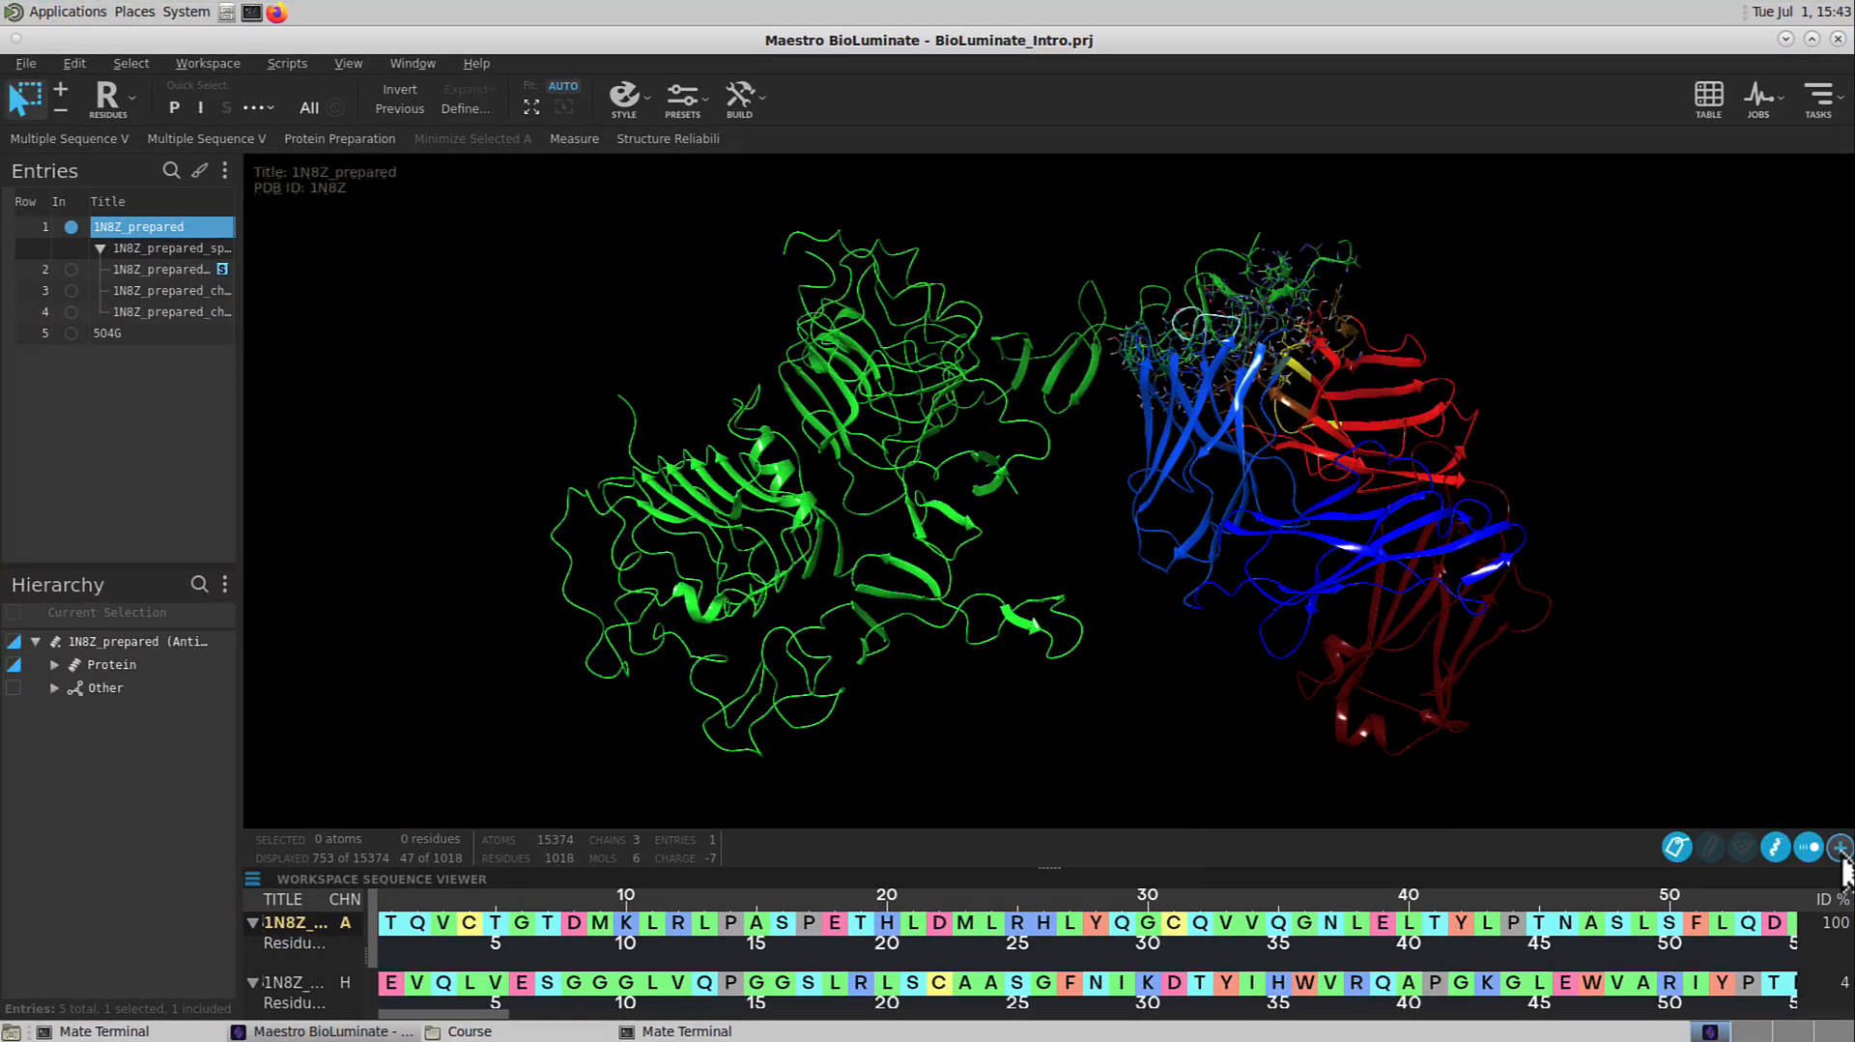
Show the Clipping Planes gadget and shift the lower clipping plane slightly outward, with clipping applied to All
click(1840, 848)
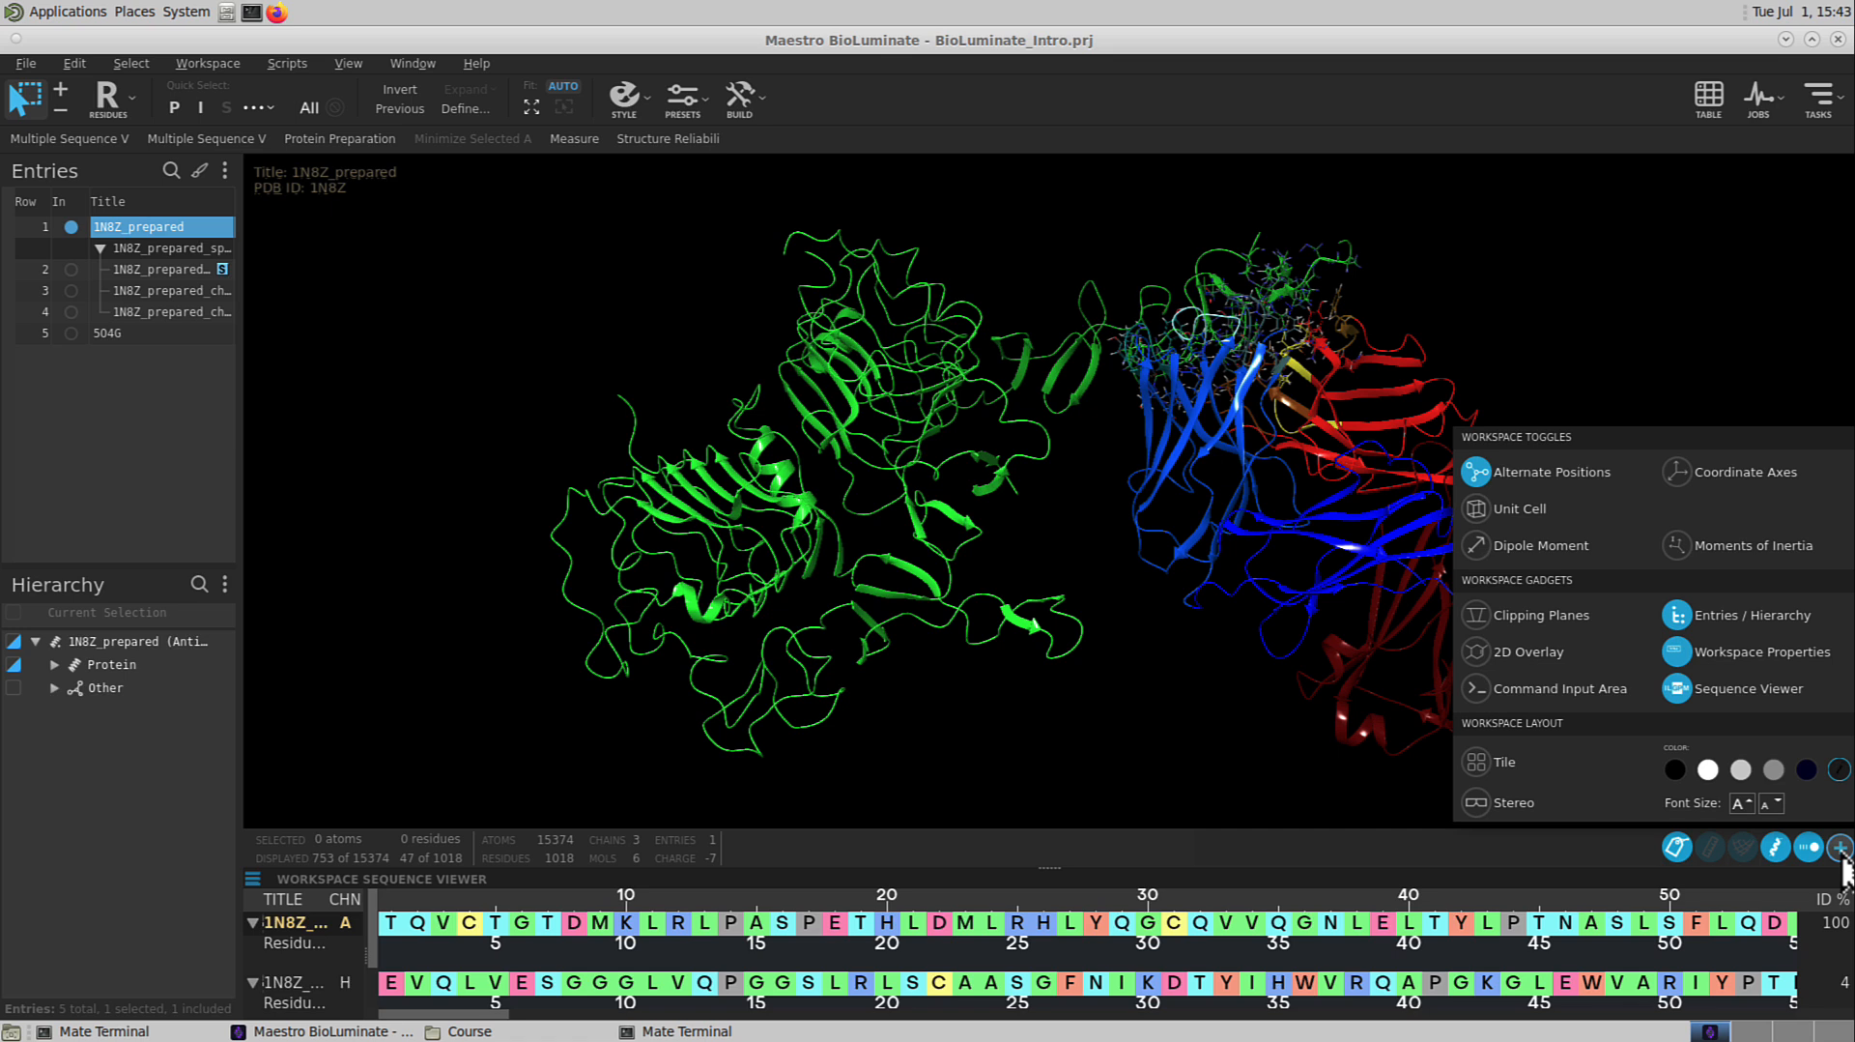
click(1476, 613)
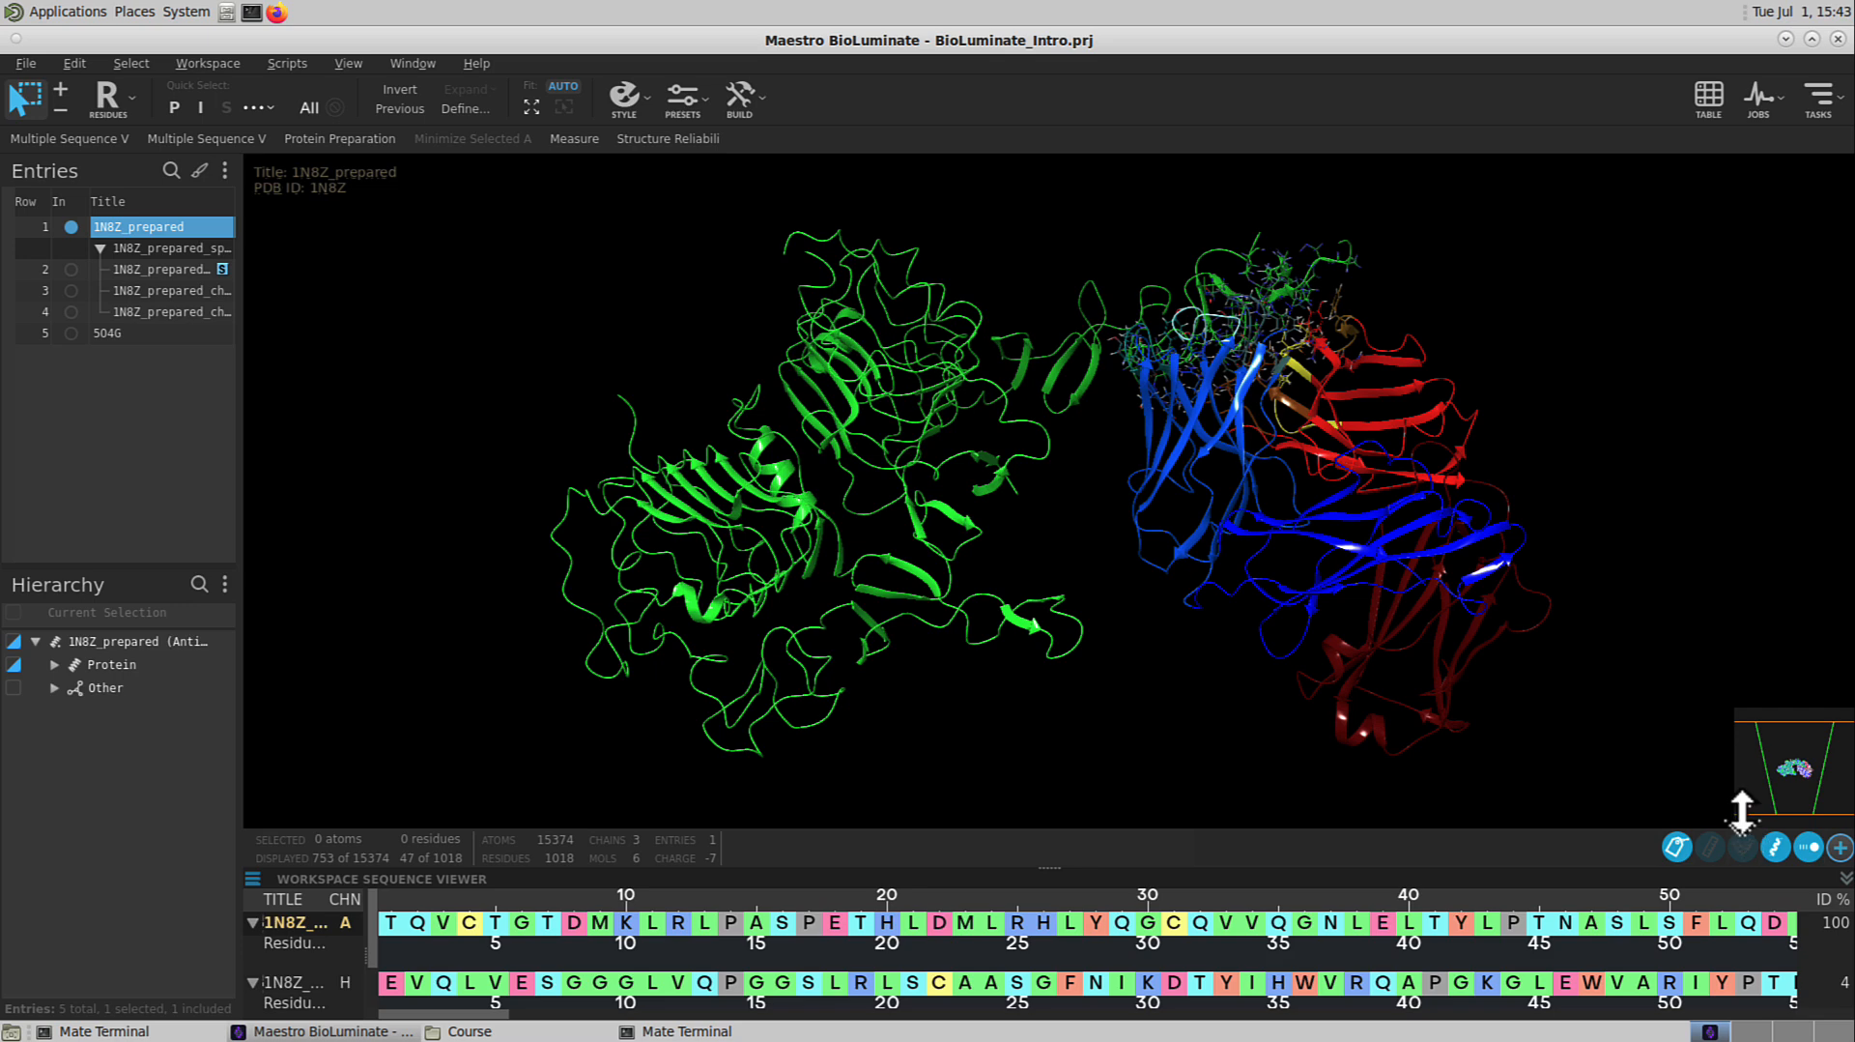
drag(1743, 808, 1743, 817)
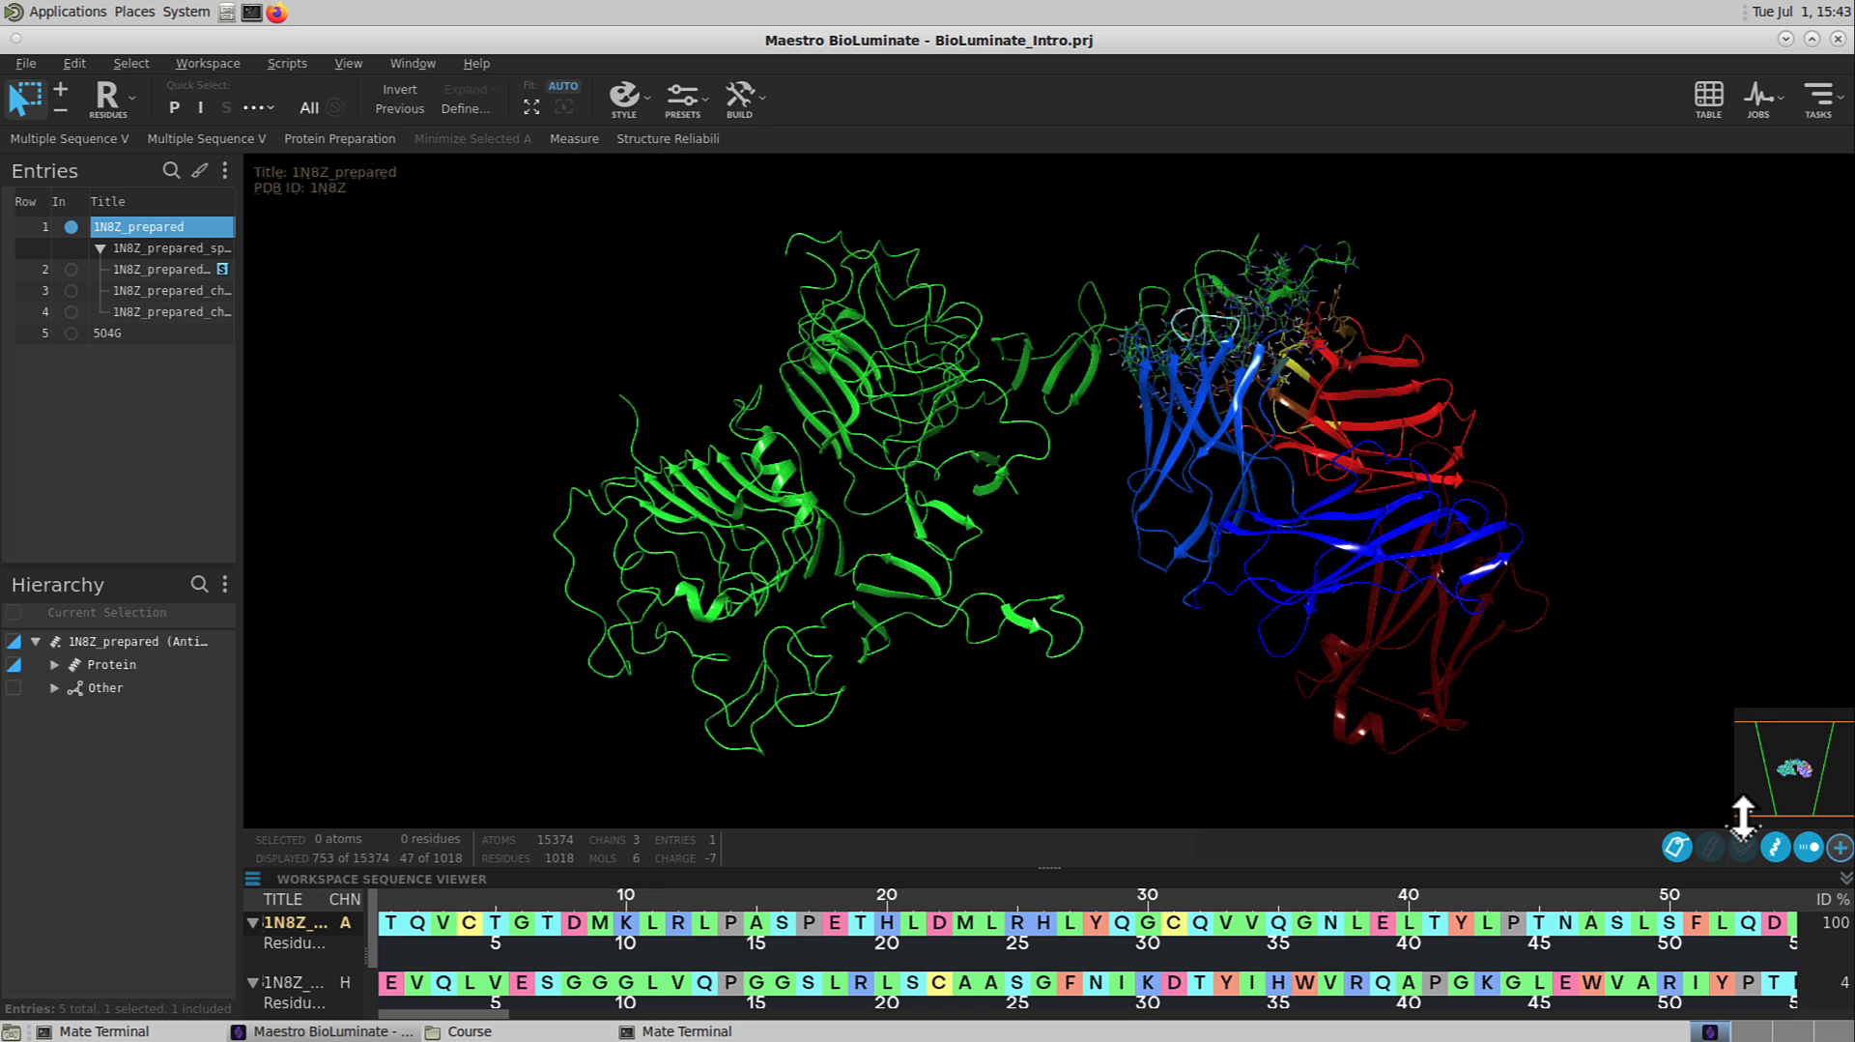
right_click(1774, 791)
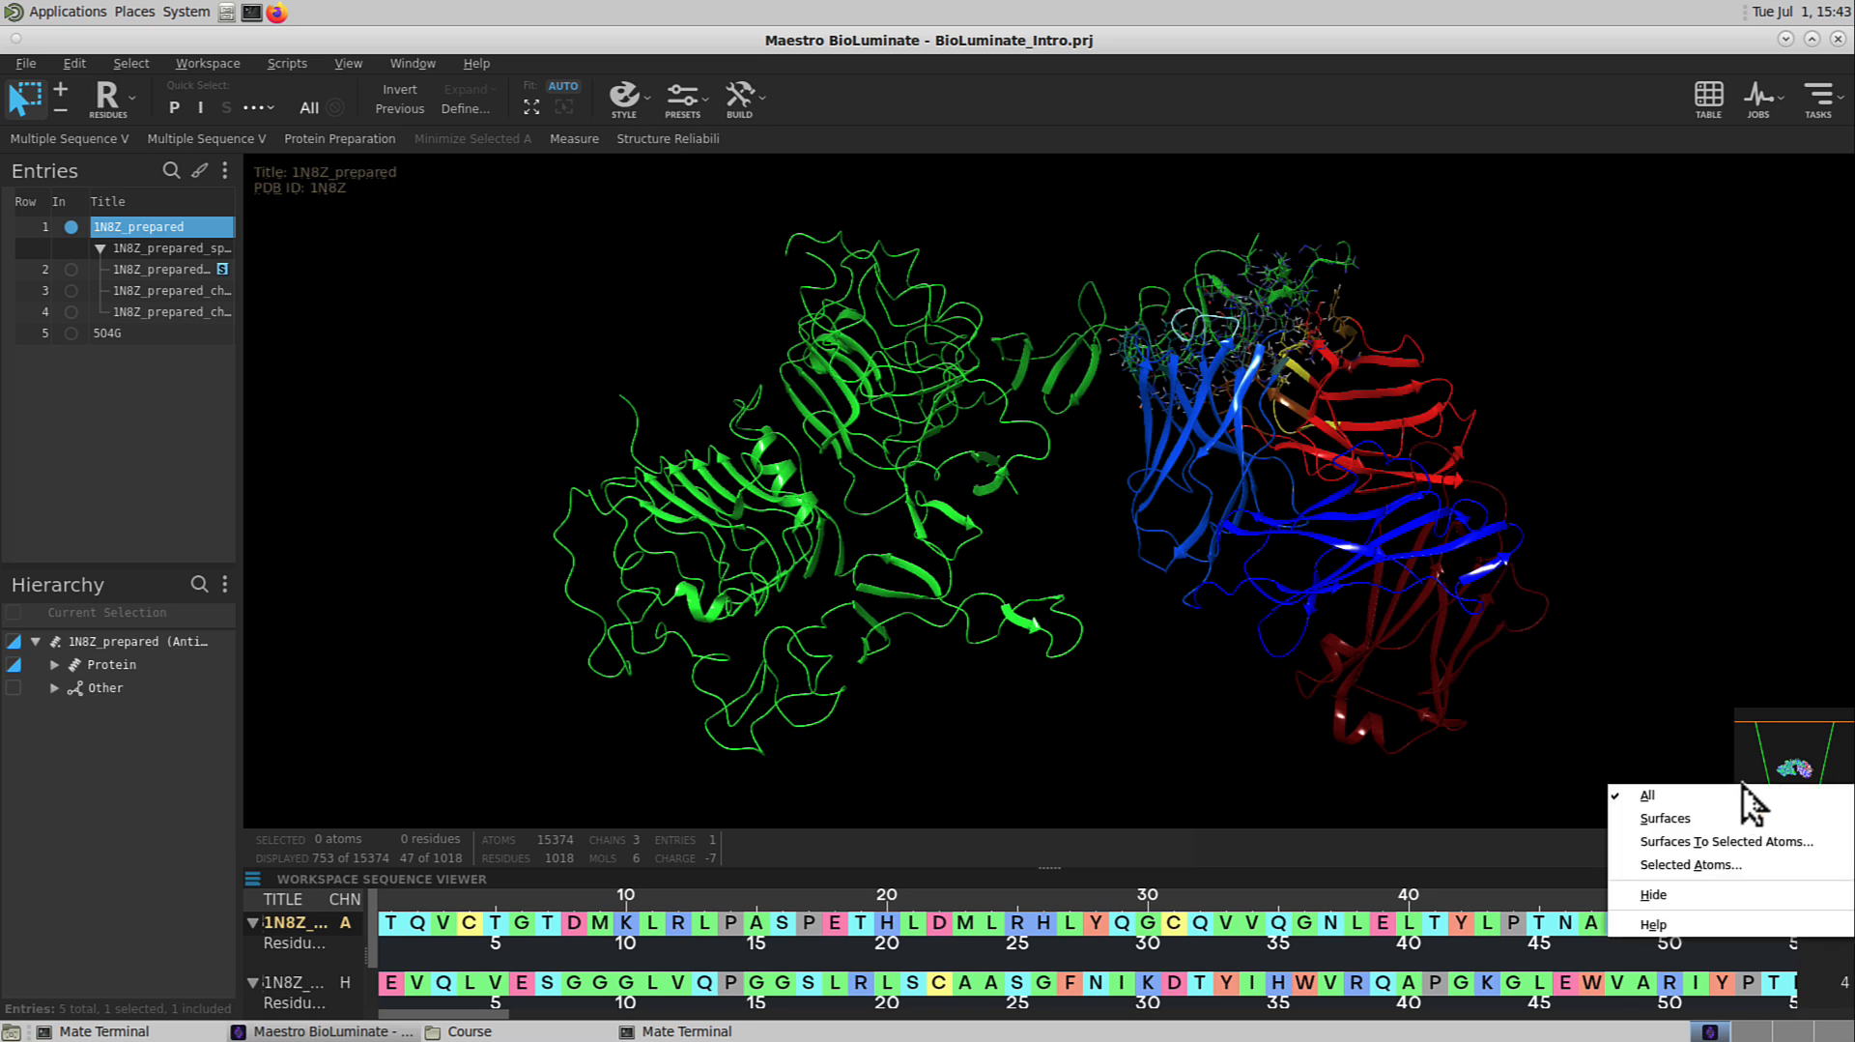
click(1726, 795)
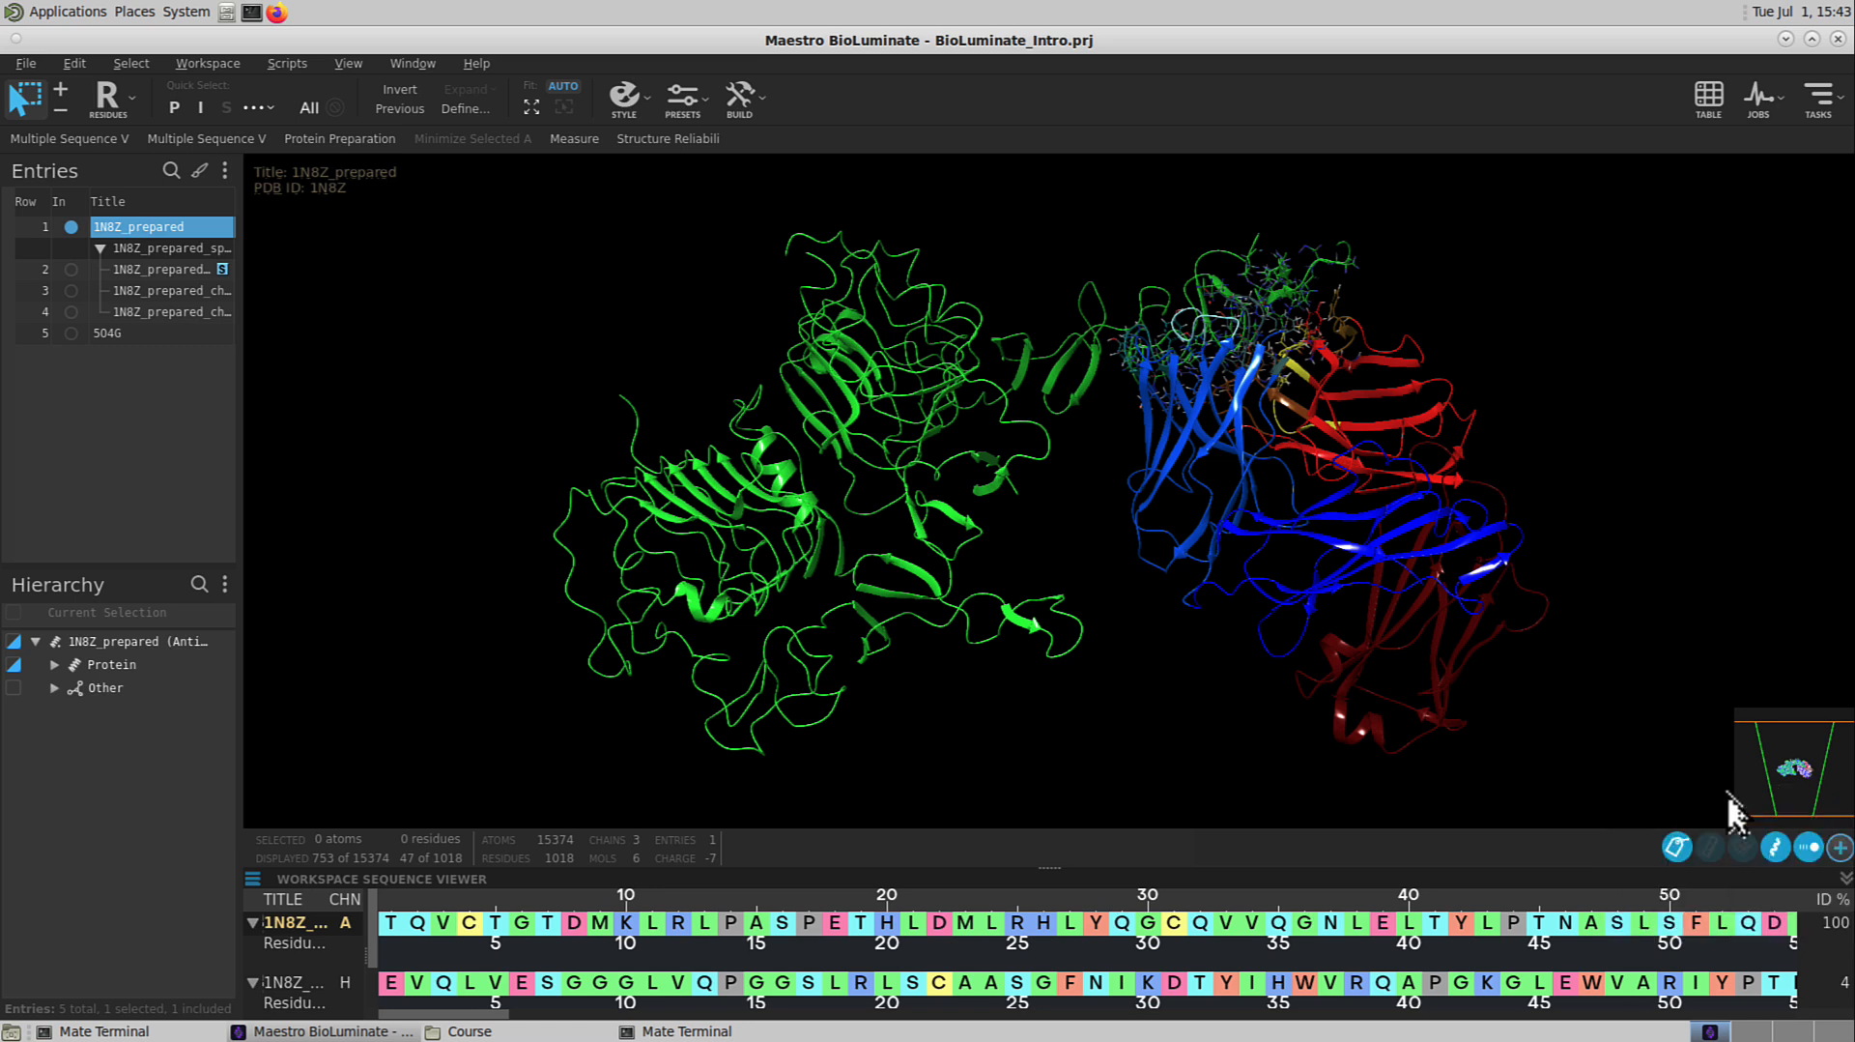
Hide the Sequence Viewer and show it again
click(1841, 849)
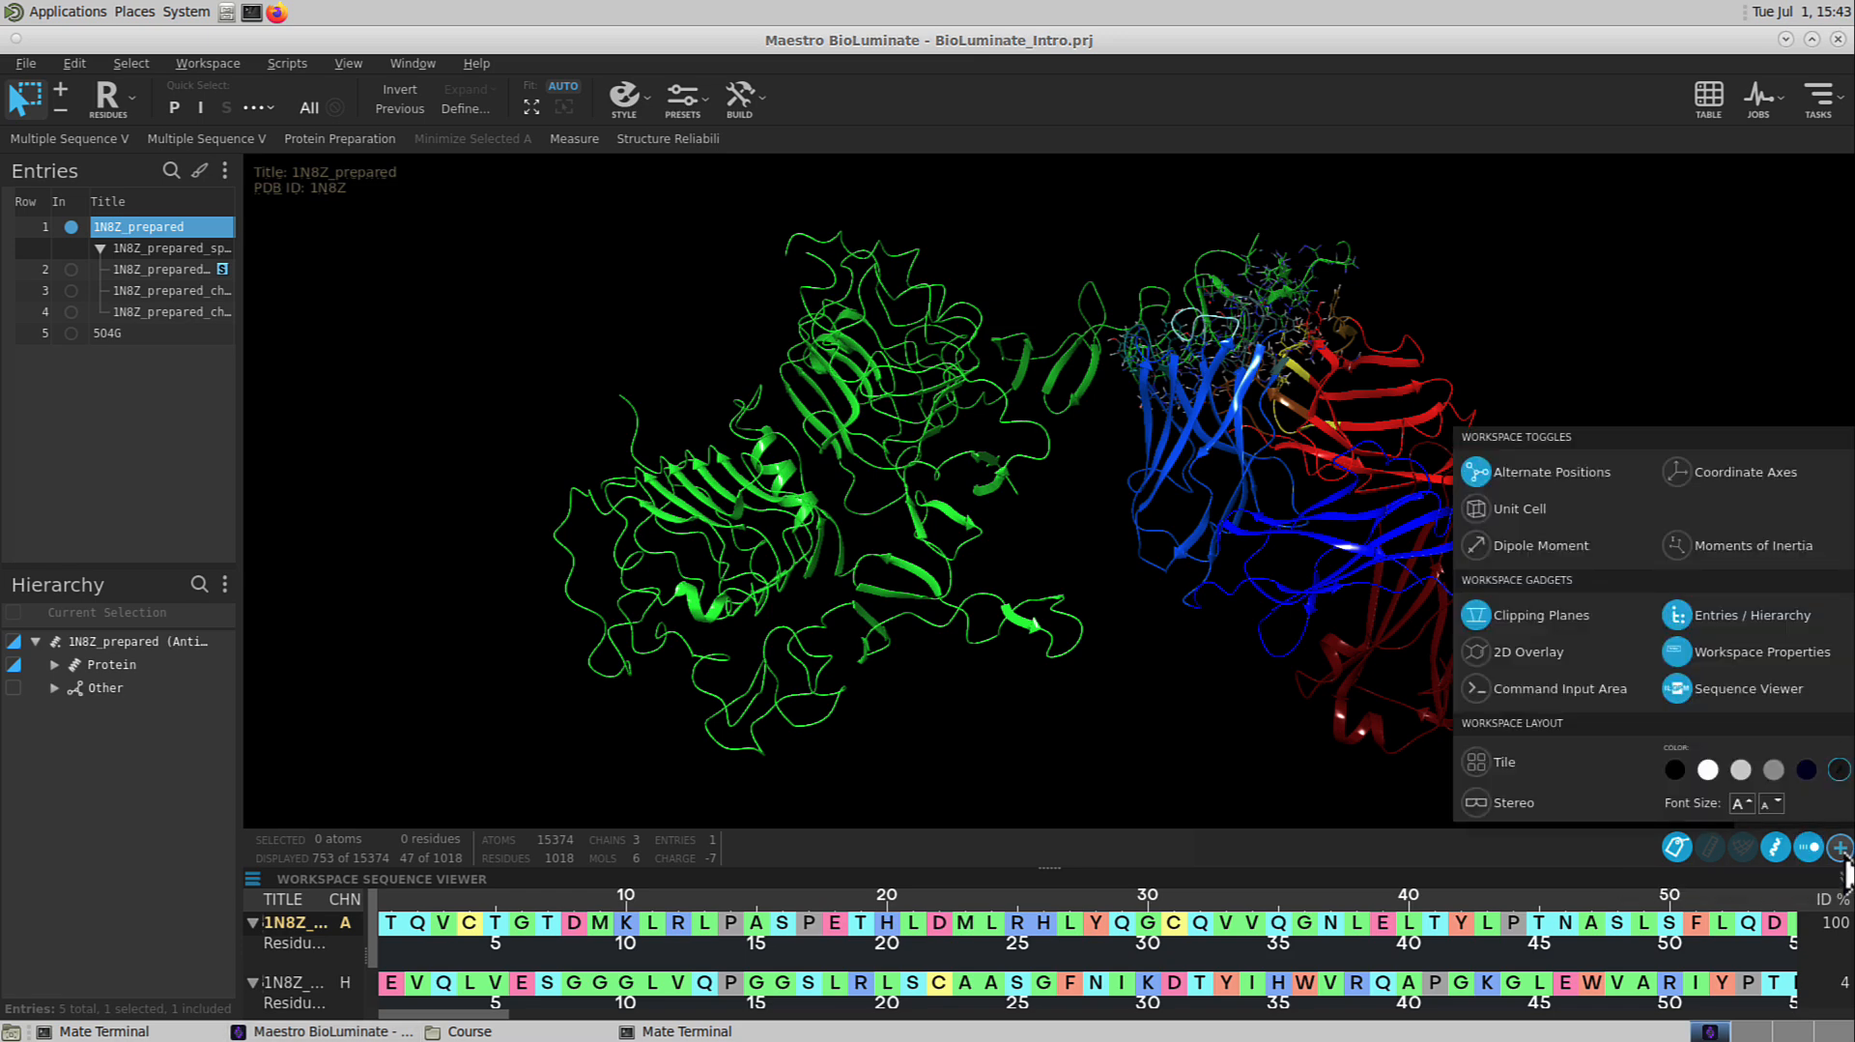
click(1679, 688)
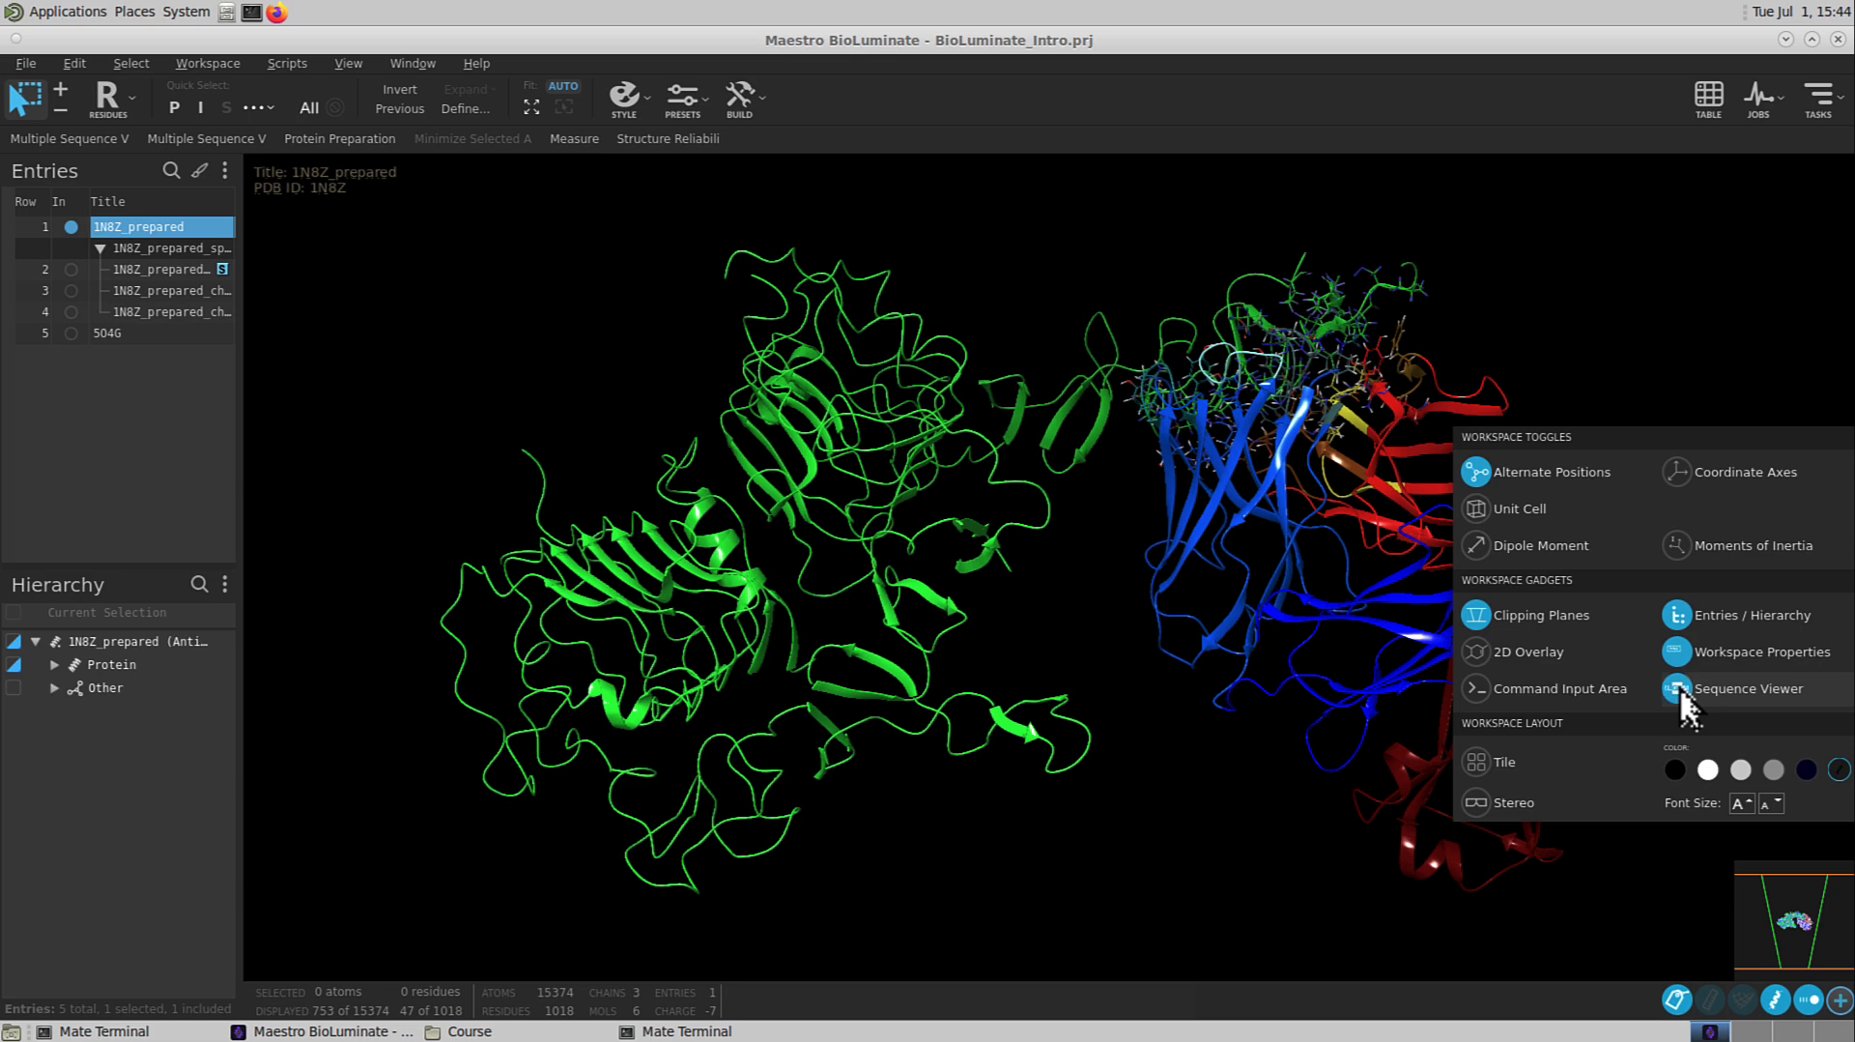
click(1678, 688)
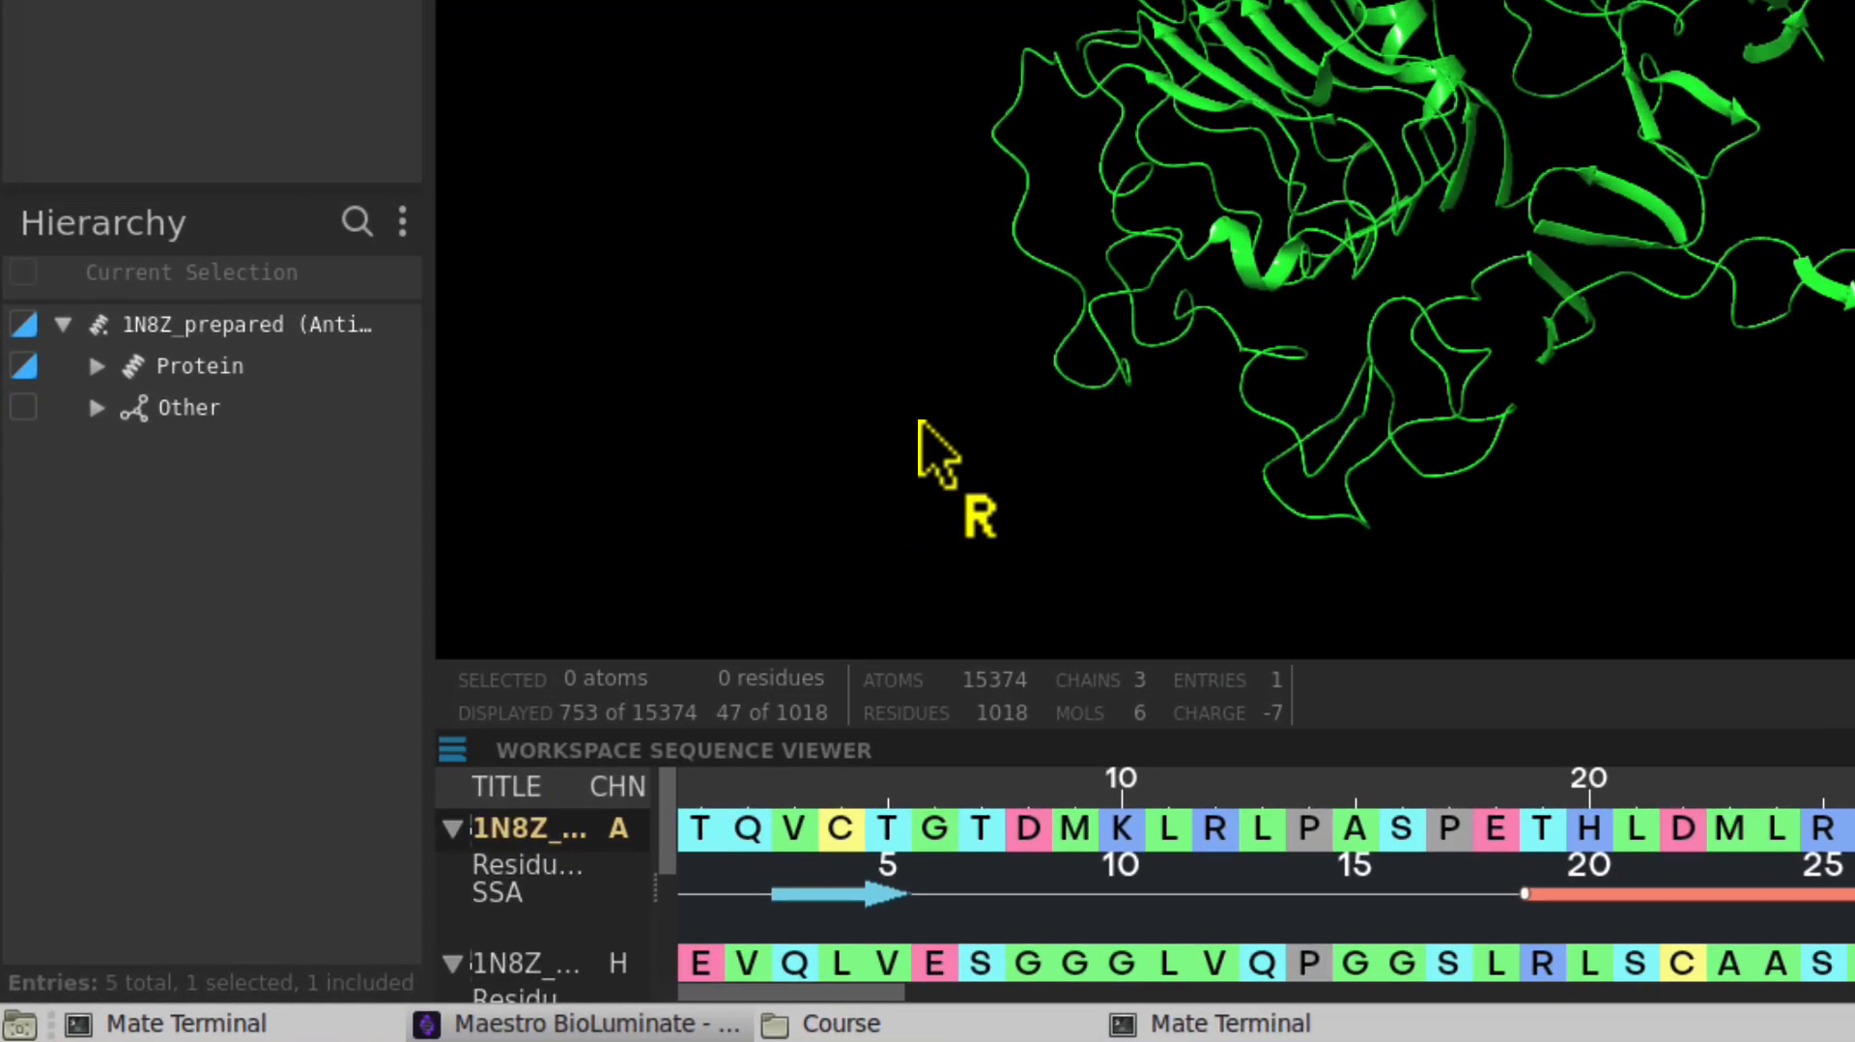
Apply the EnhancedChothia antibody annotation scheme to the 1N8Z_prepared entry
right_click(292, 328)
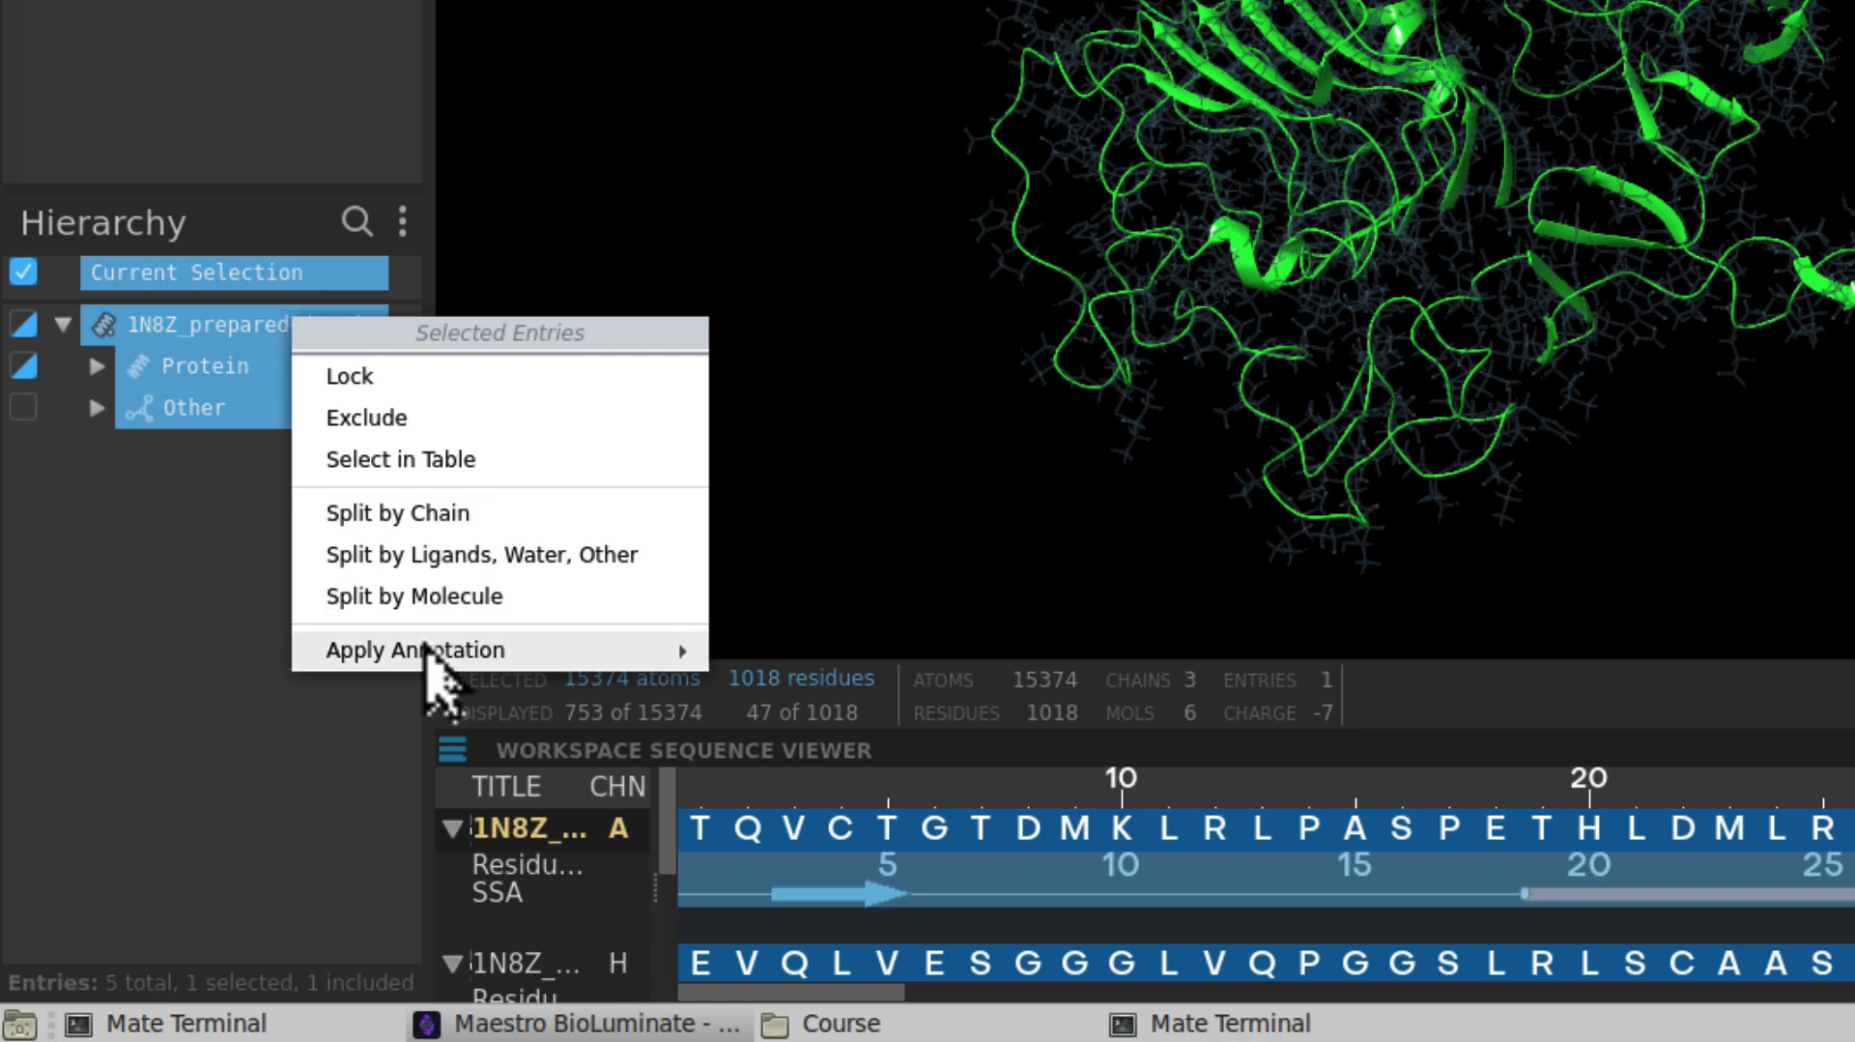
mouse_move(435, 650)
click(759, 653)
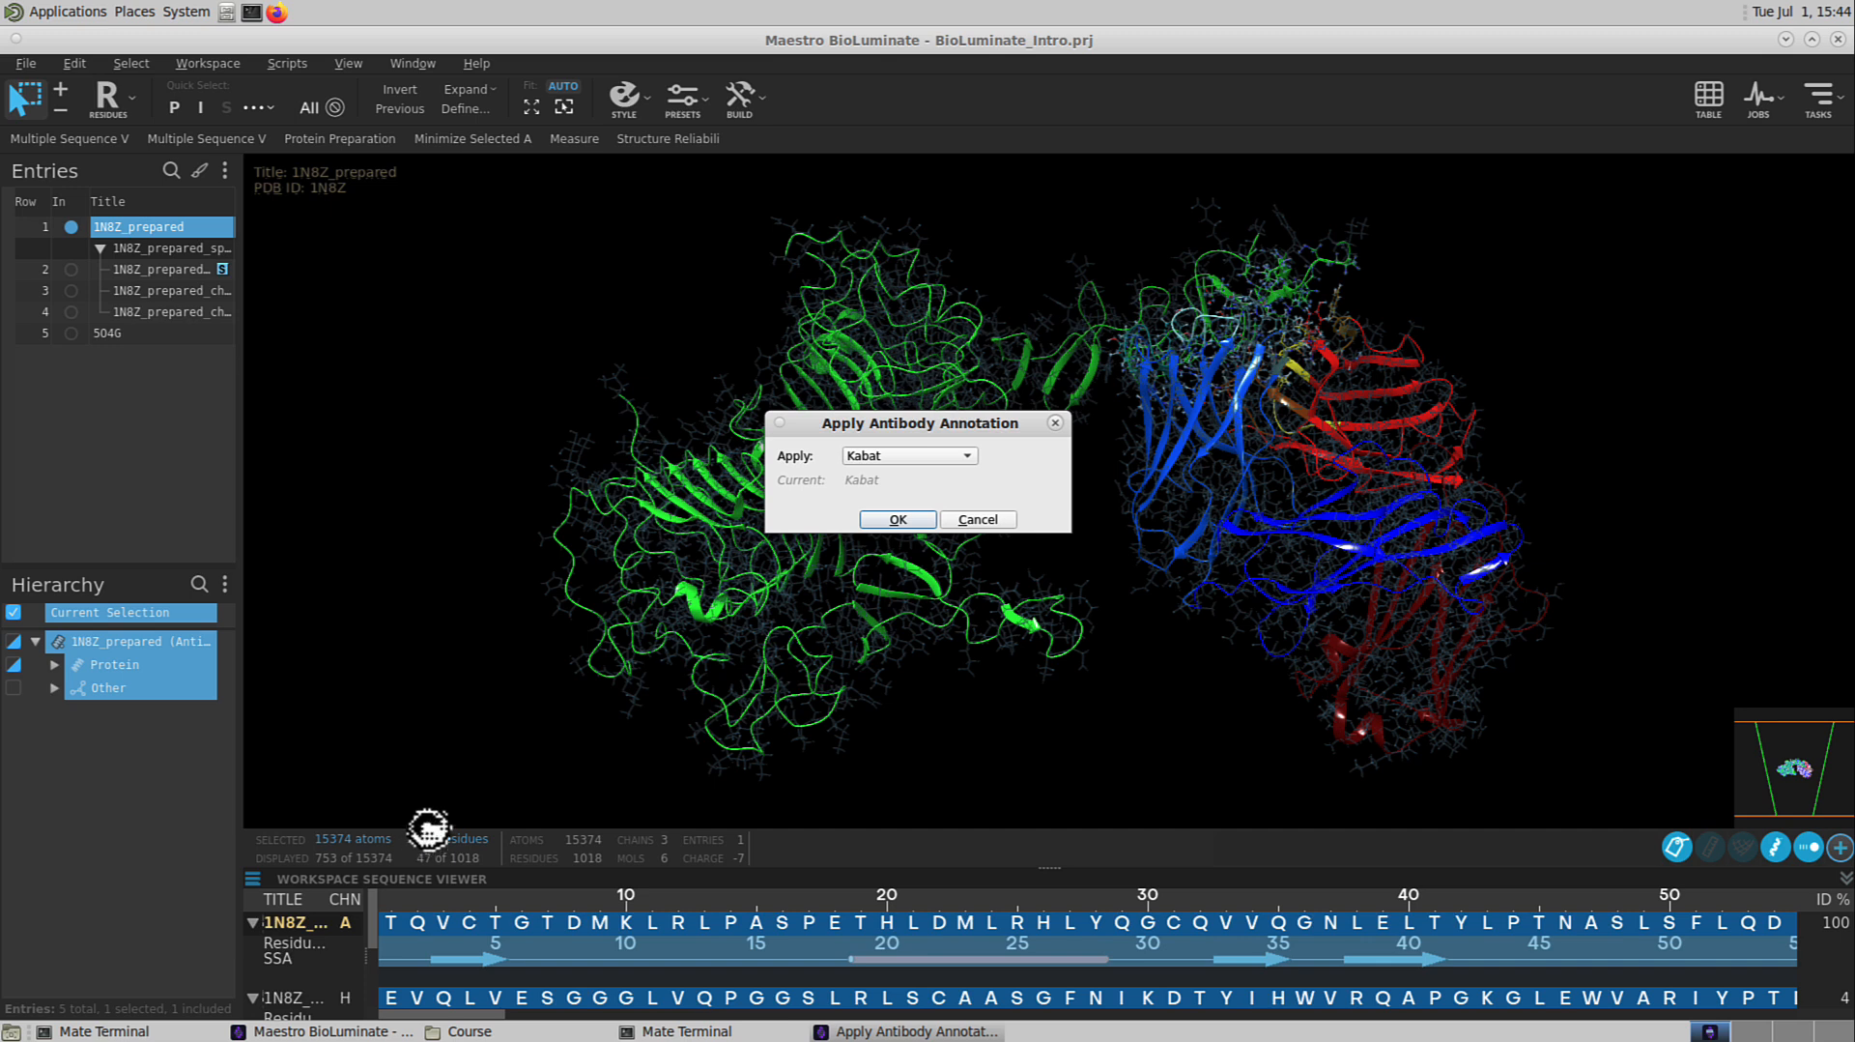
click(852, 460)
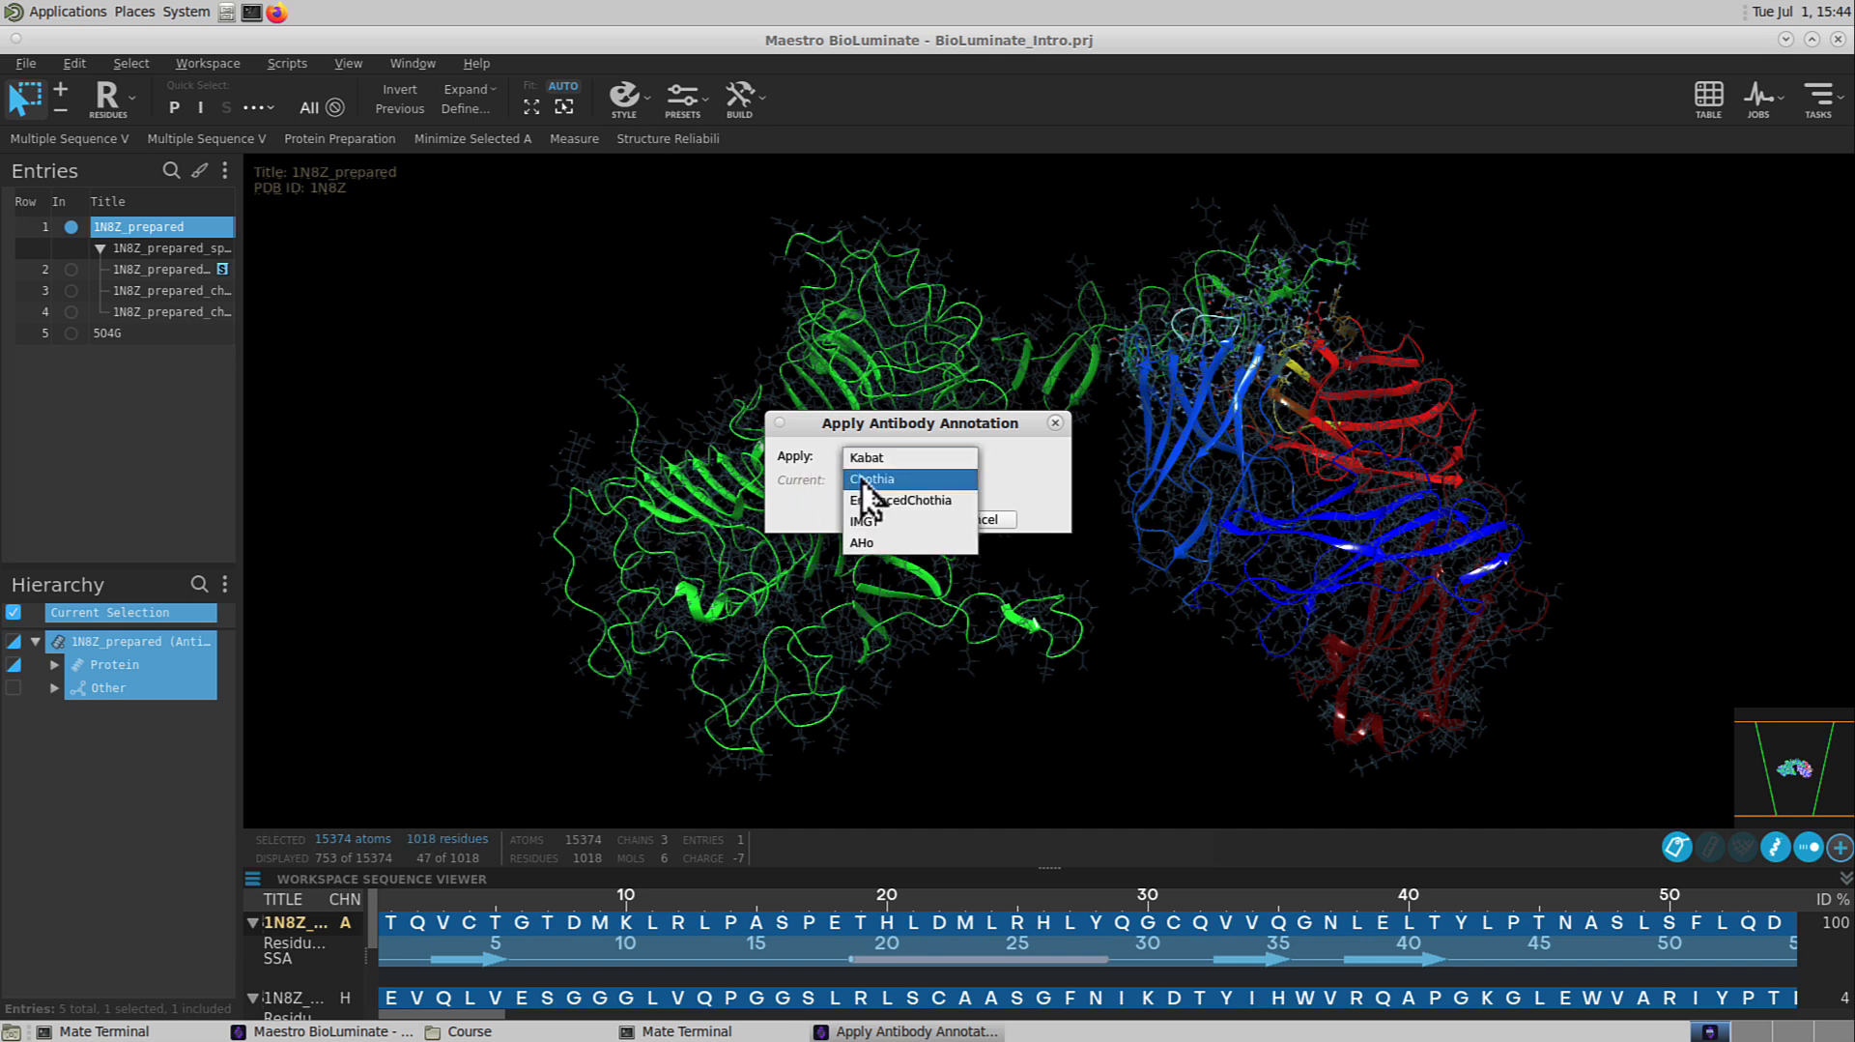
click(865, 496)
click(887, 520)
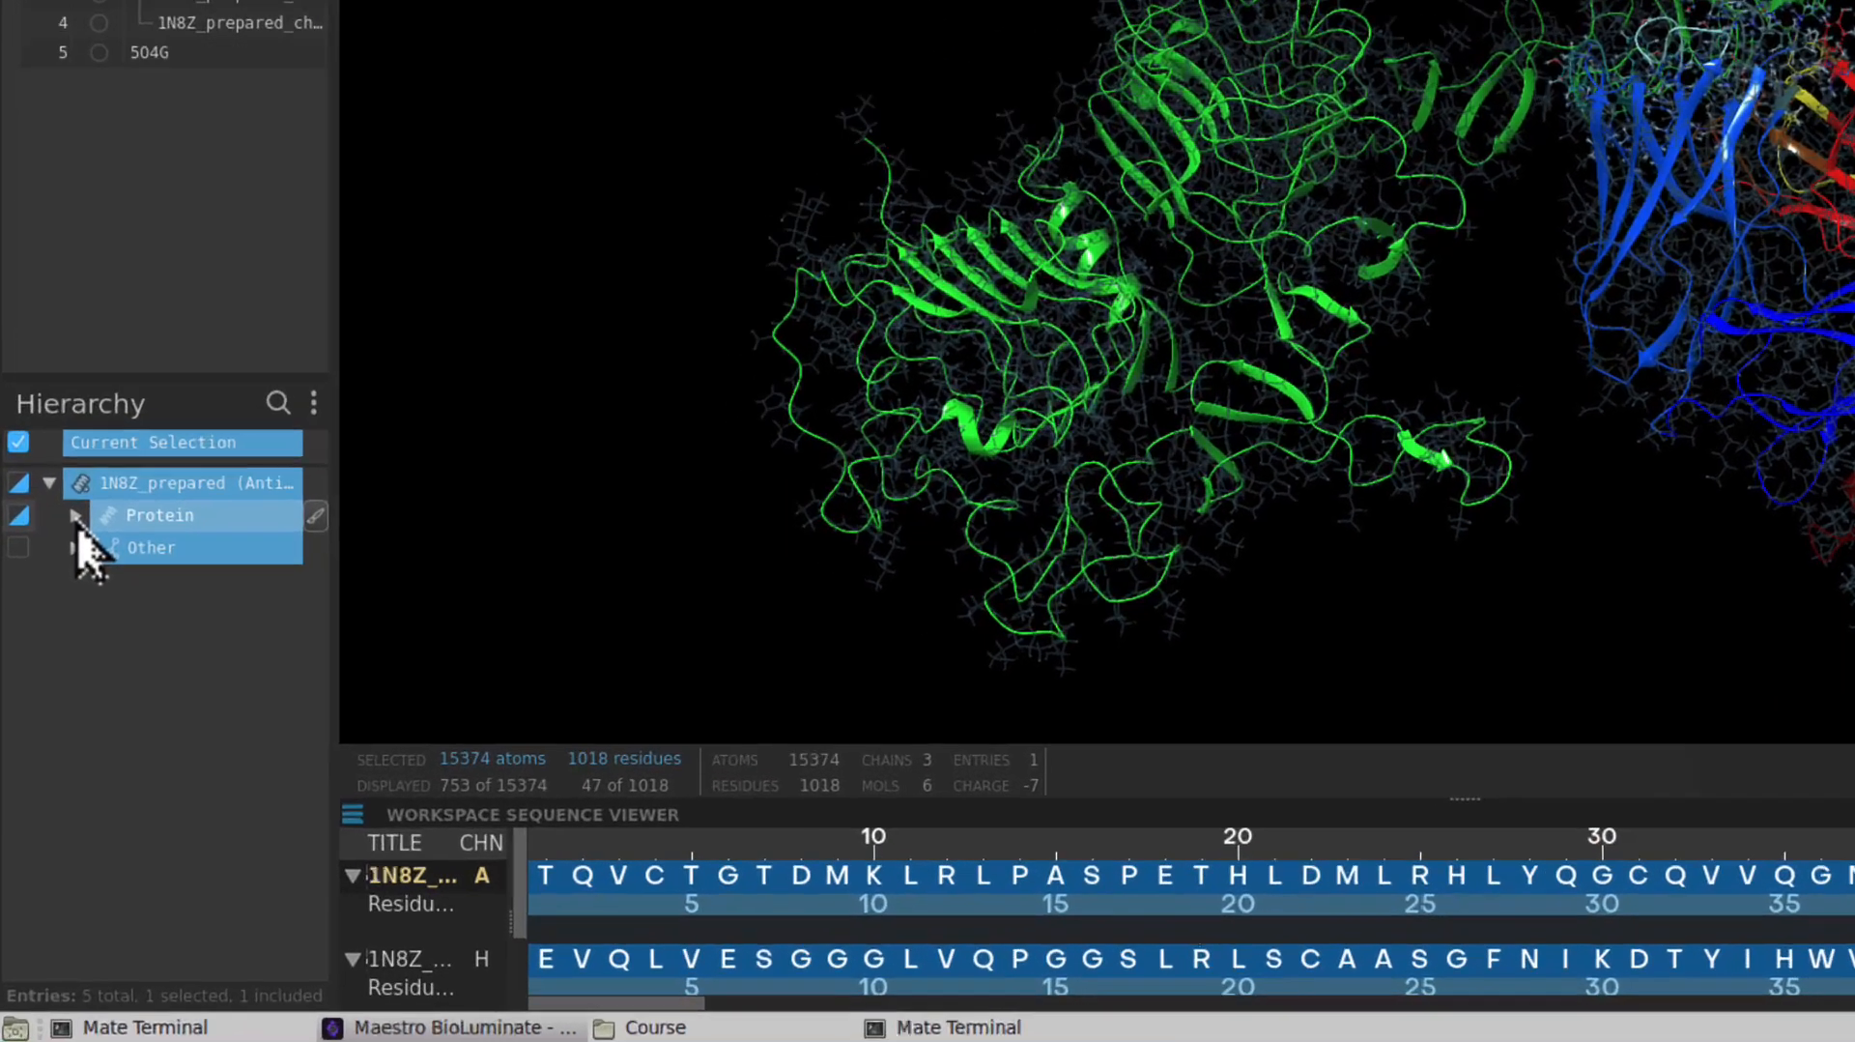
Expand the Protein and Antibody groups in the hierarchy, select Chain H (HC) and expand it into its domains
click(75, 517)
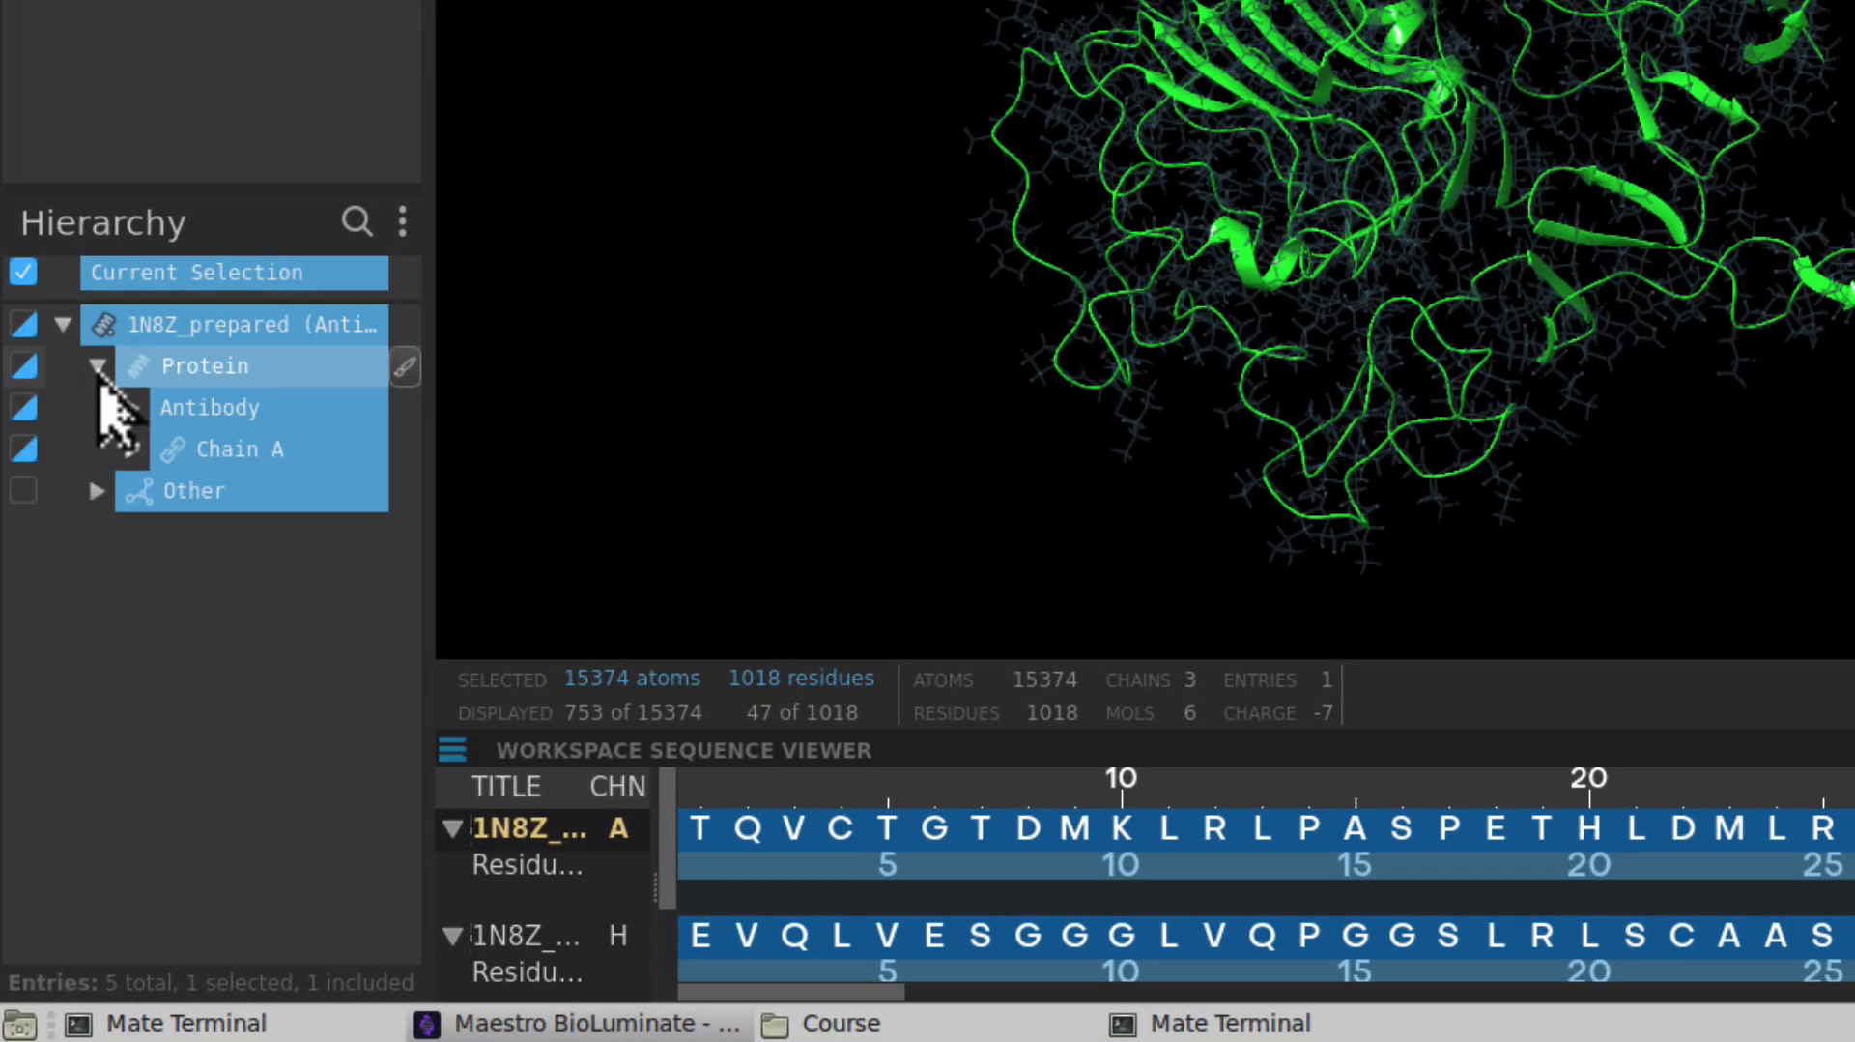
click(129, 409)
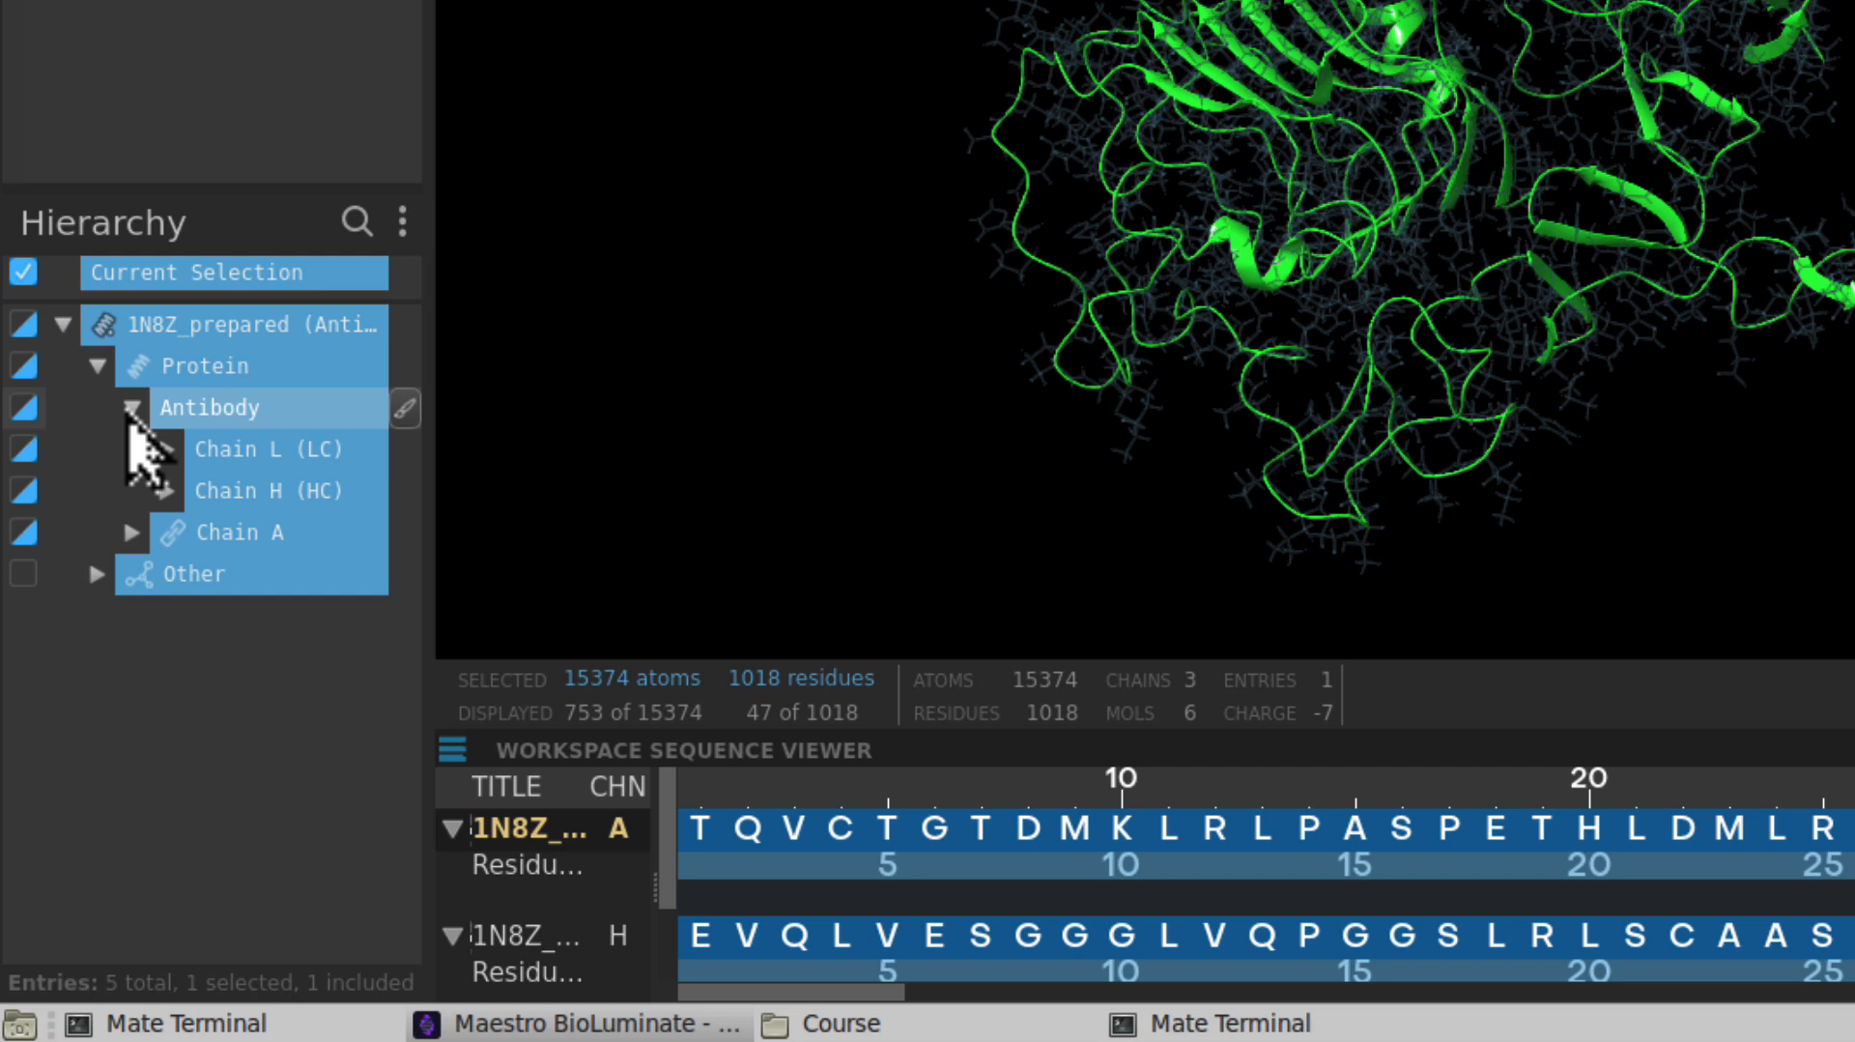
click(261, 491)
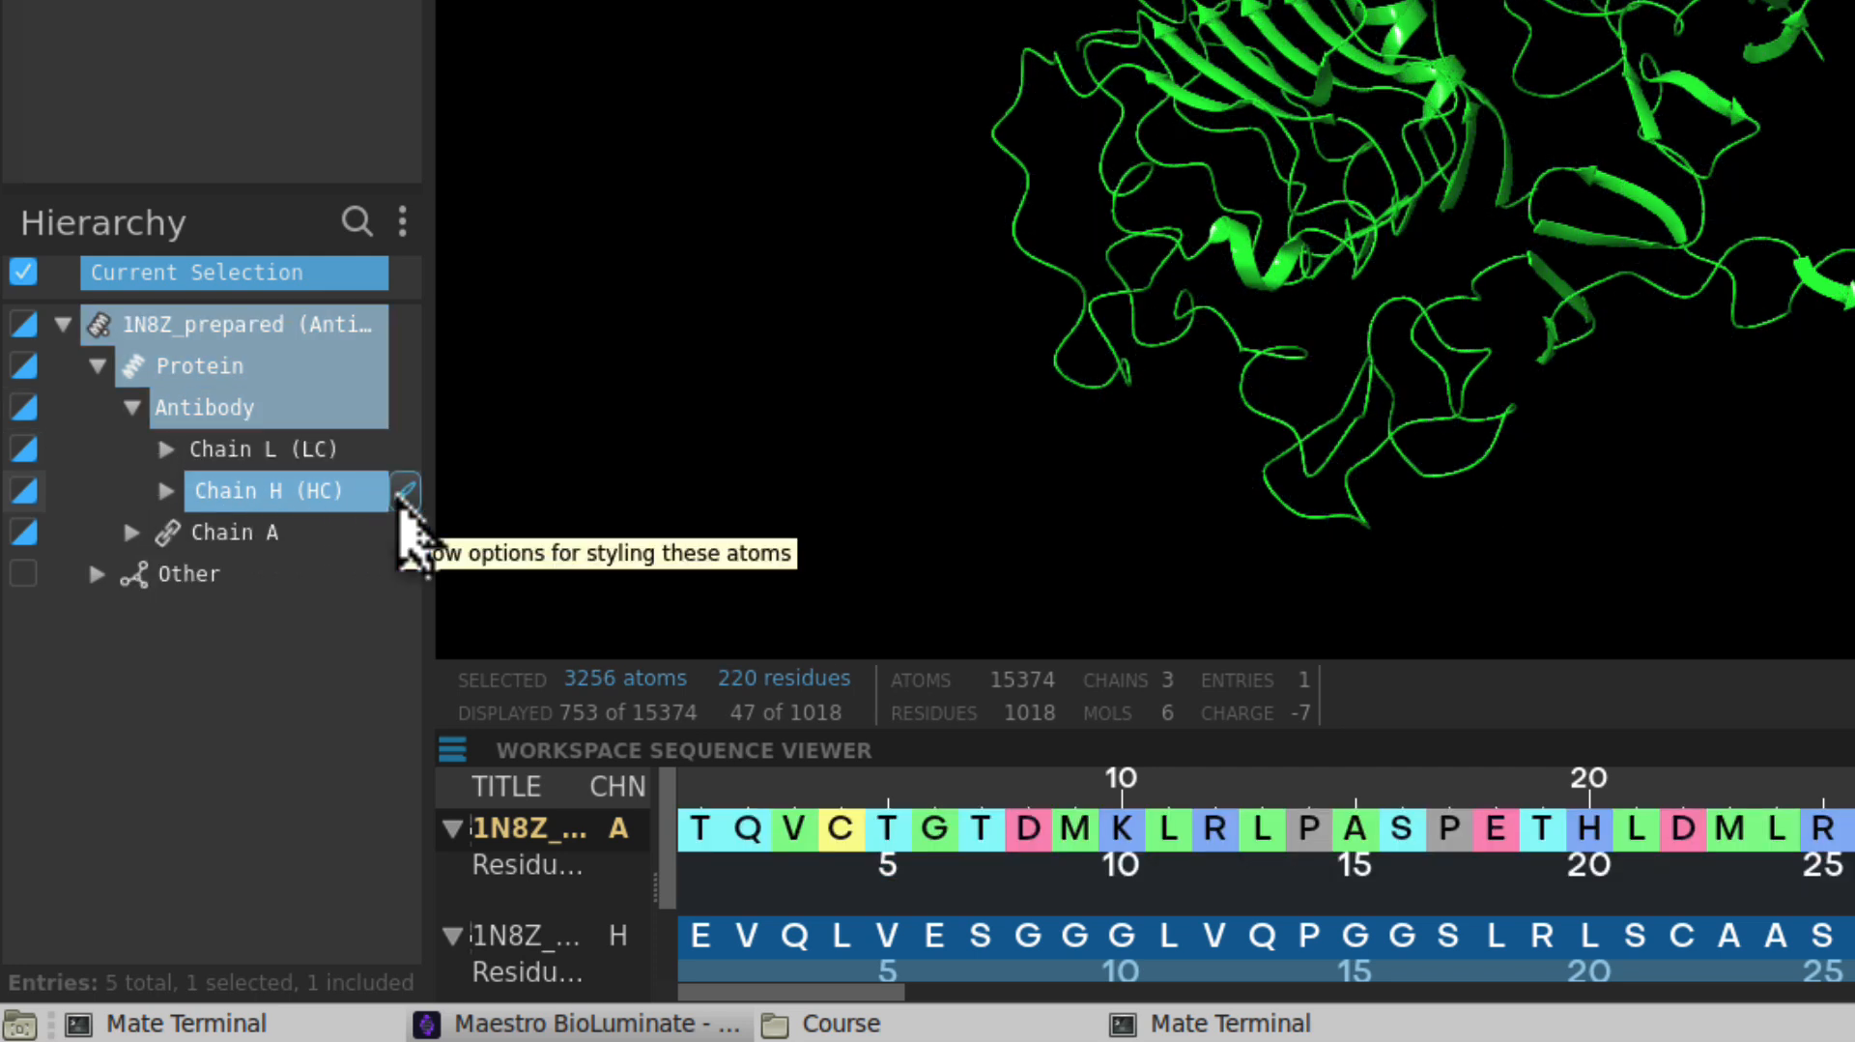
click(405, 492)
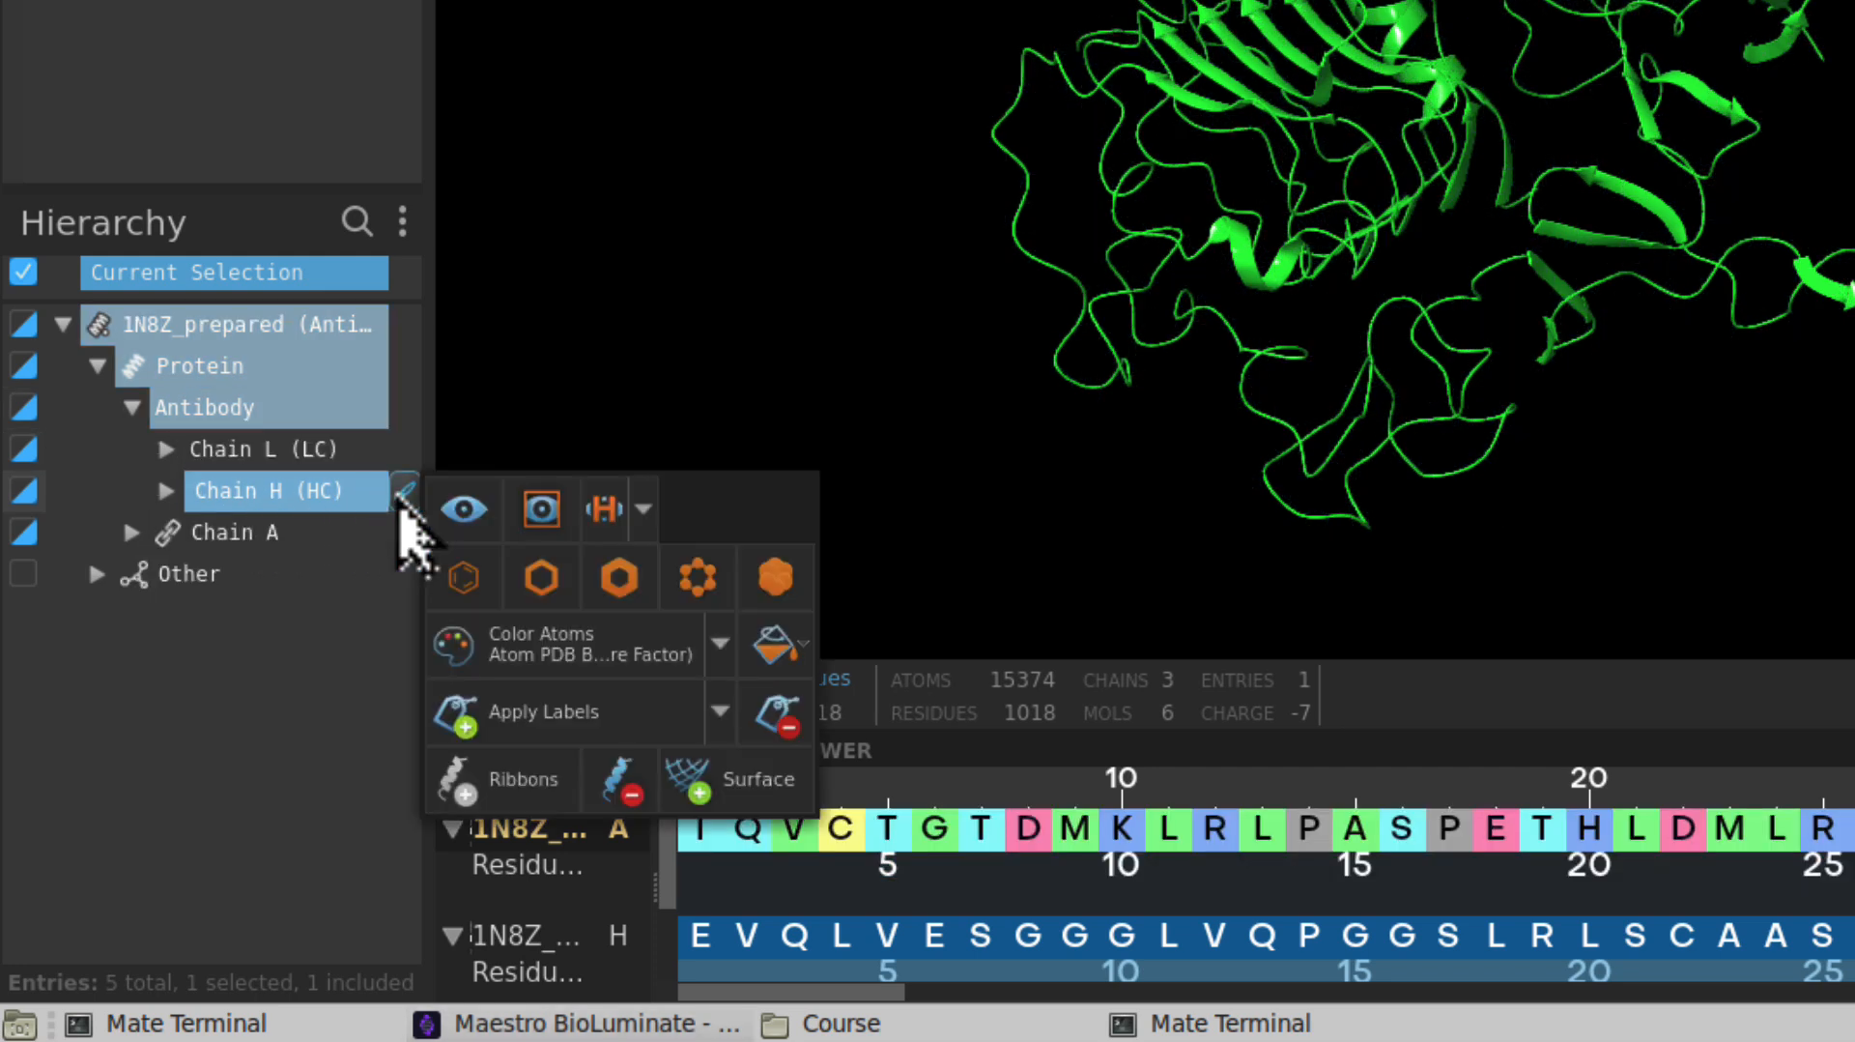
click(166, 491)
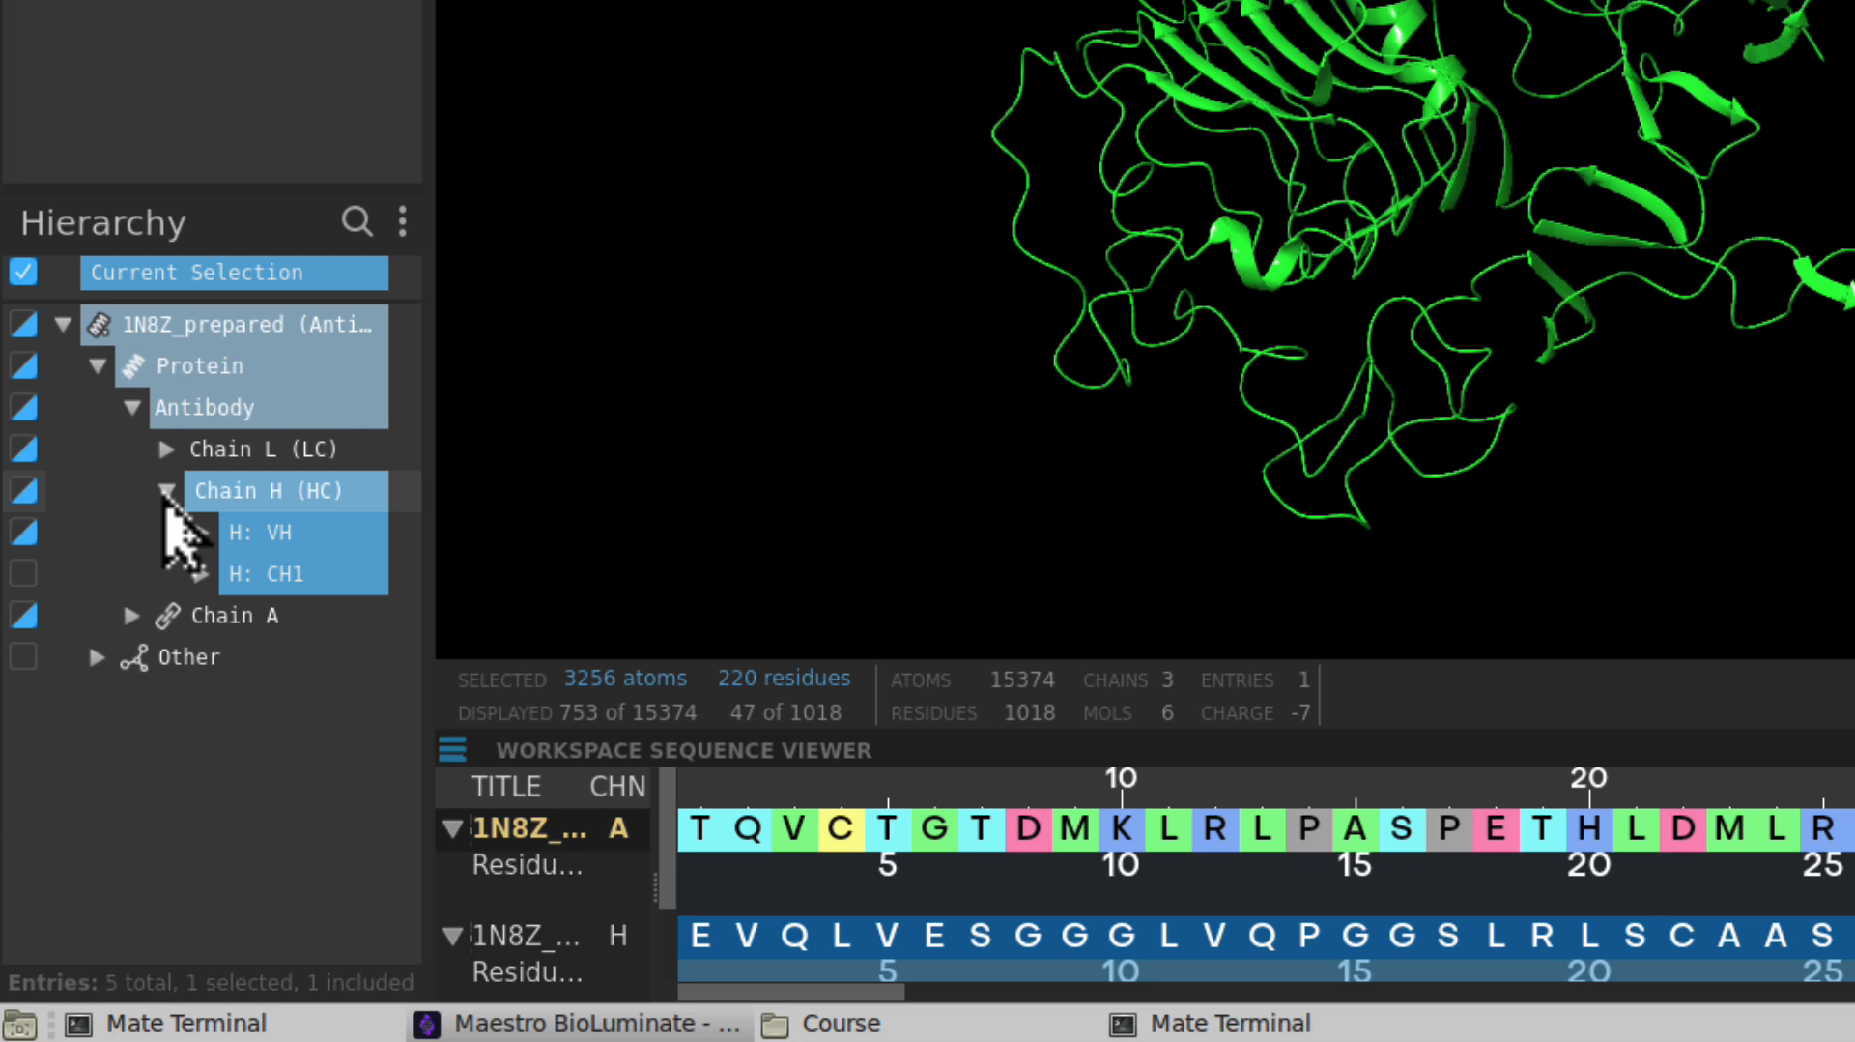
Search the hierarchy for ARG 50 and select that residue in the HFR2 region of Chain H
click(356, 230)
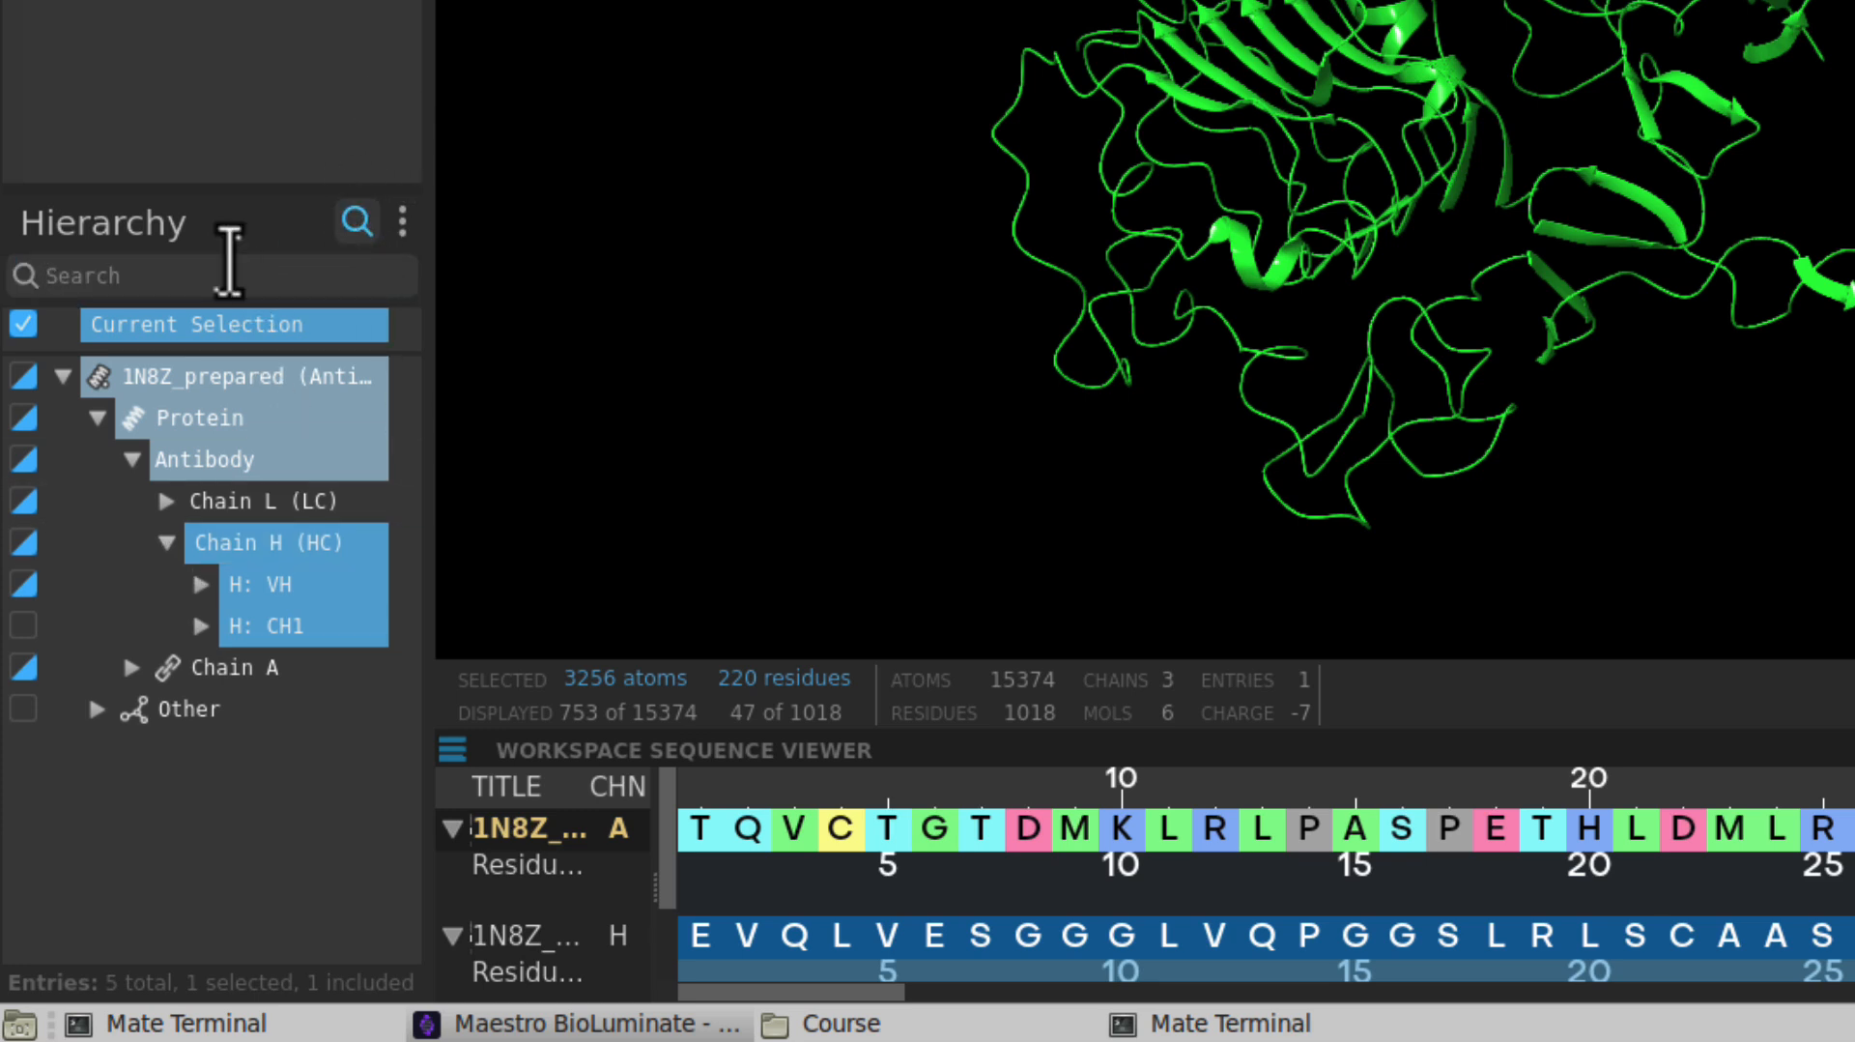
text(ARG )
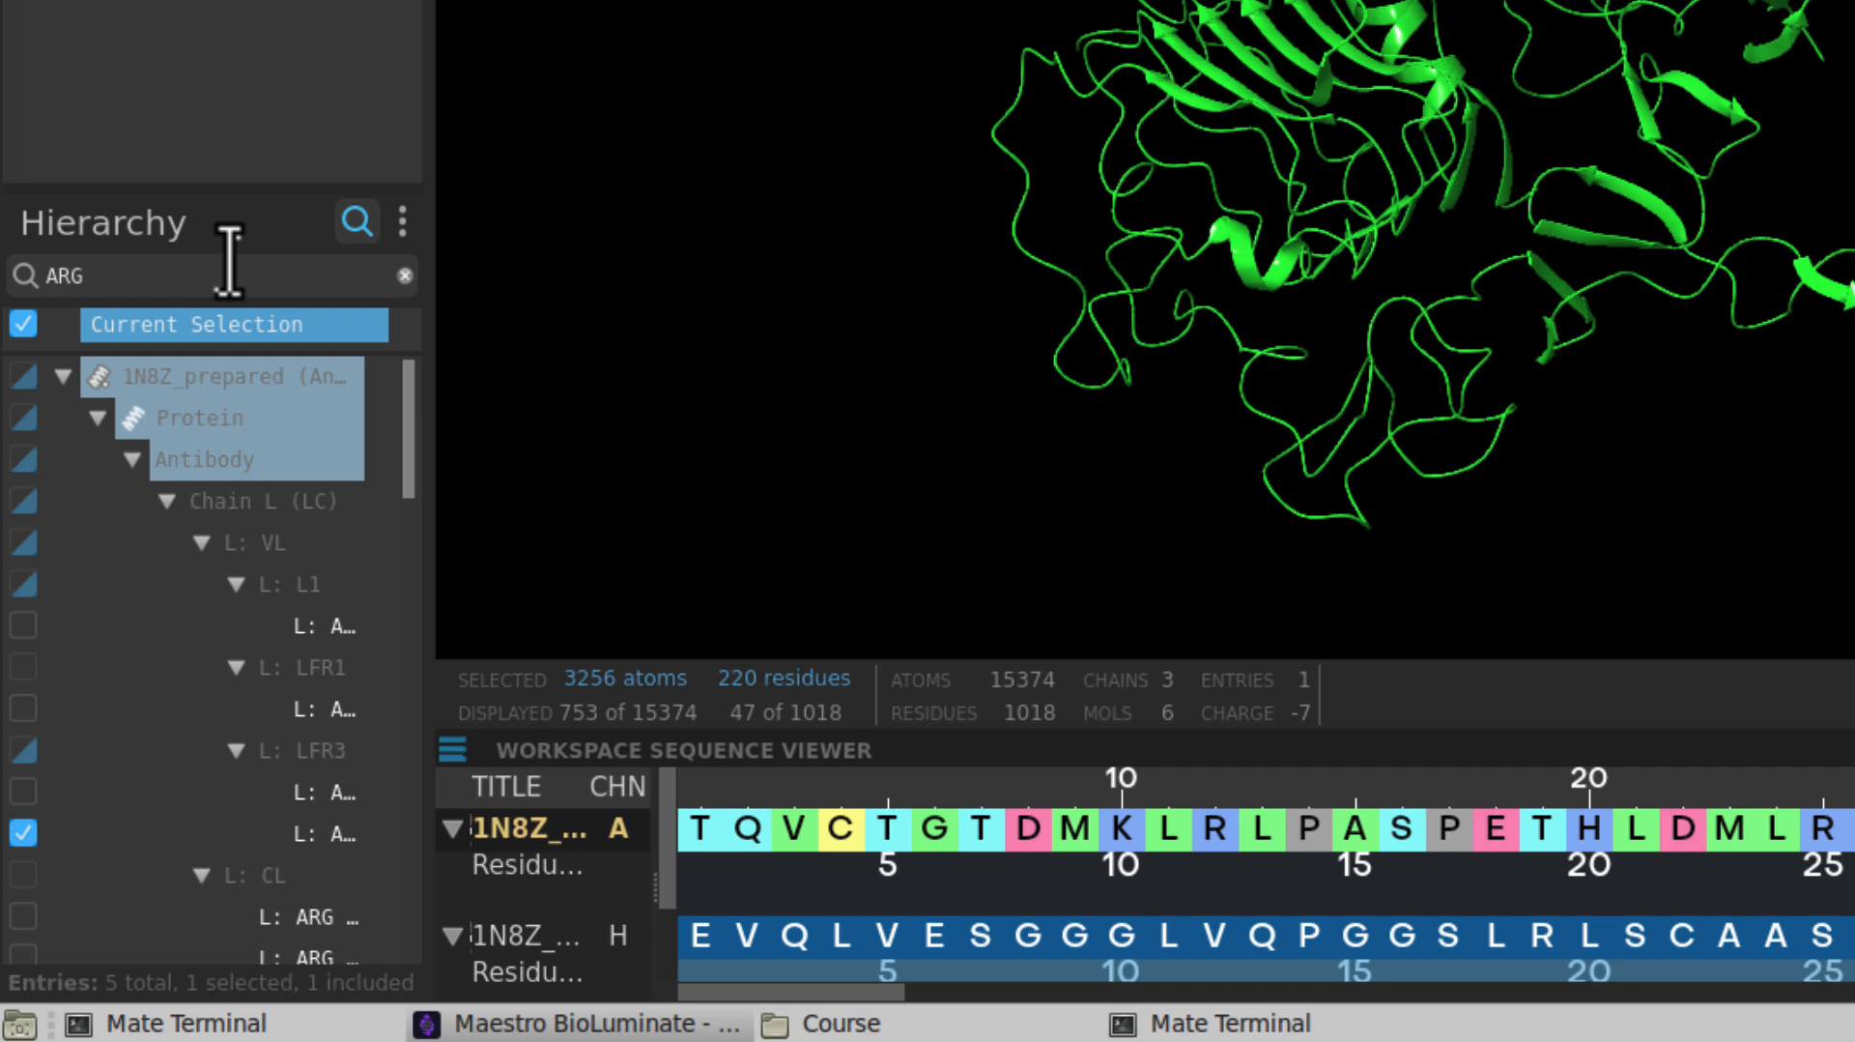
text(50)
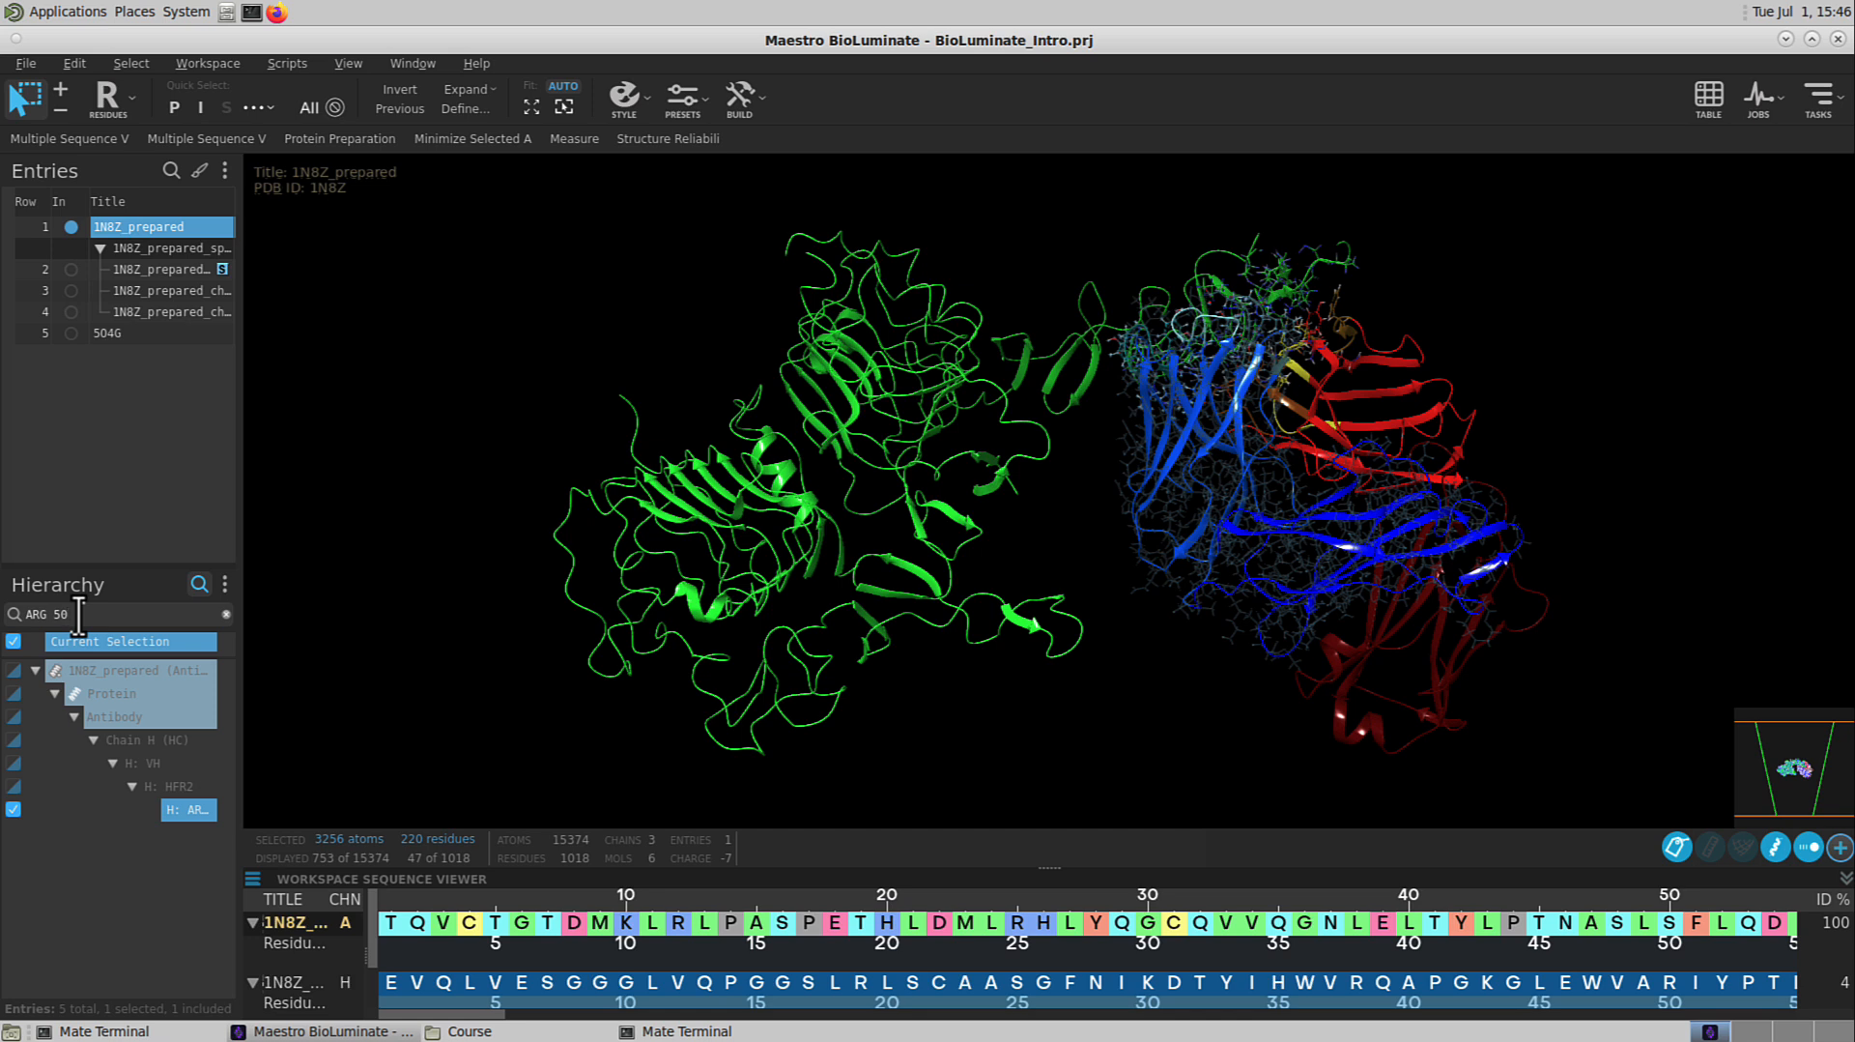
click(174, 812)
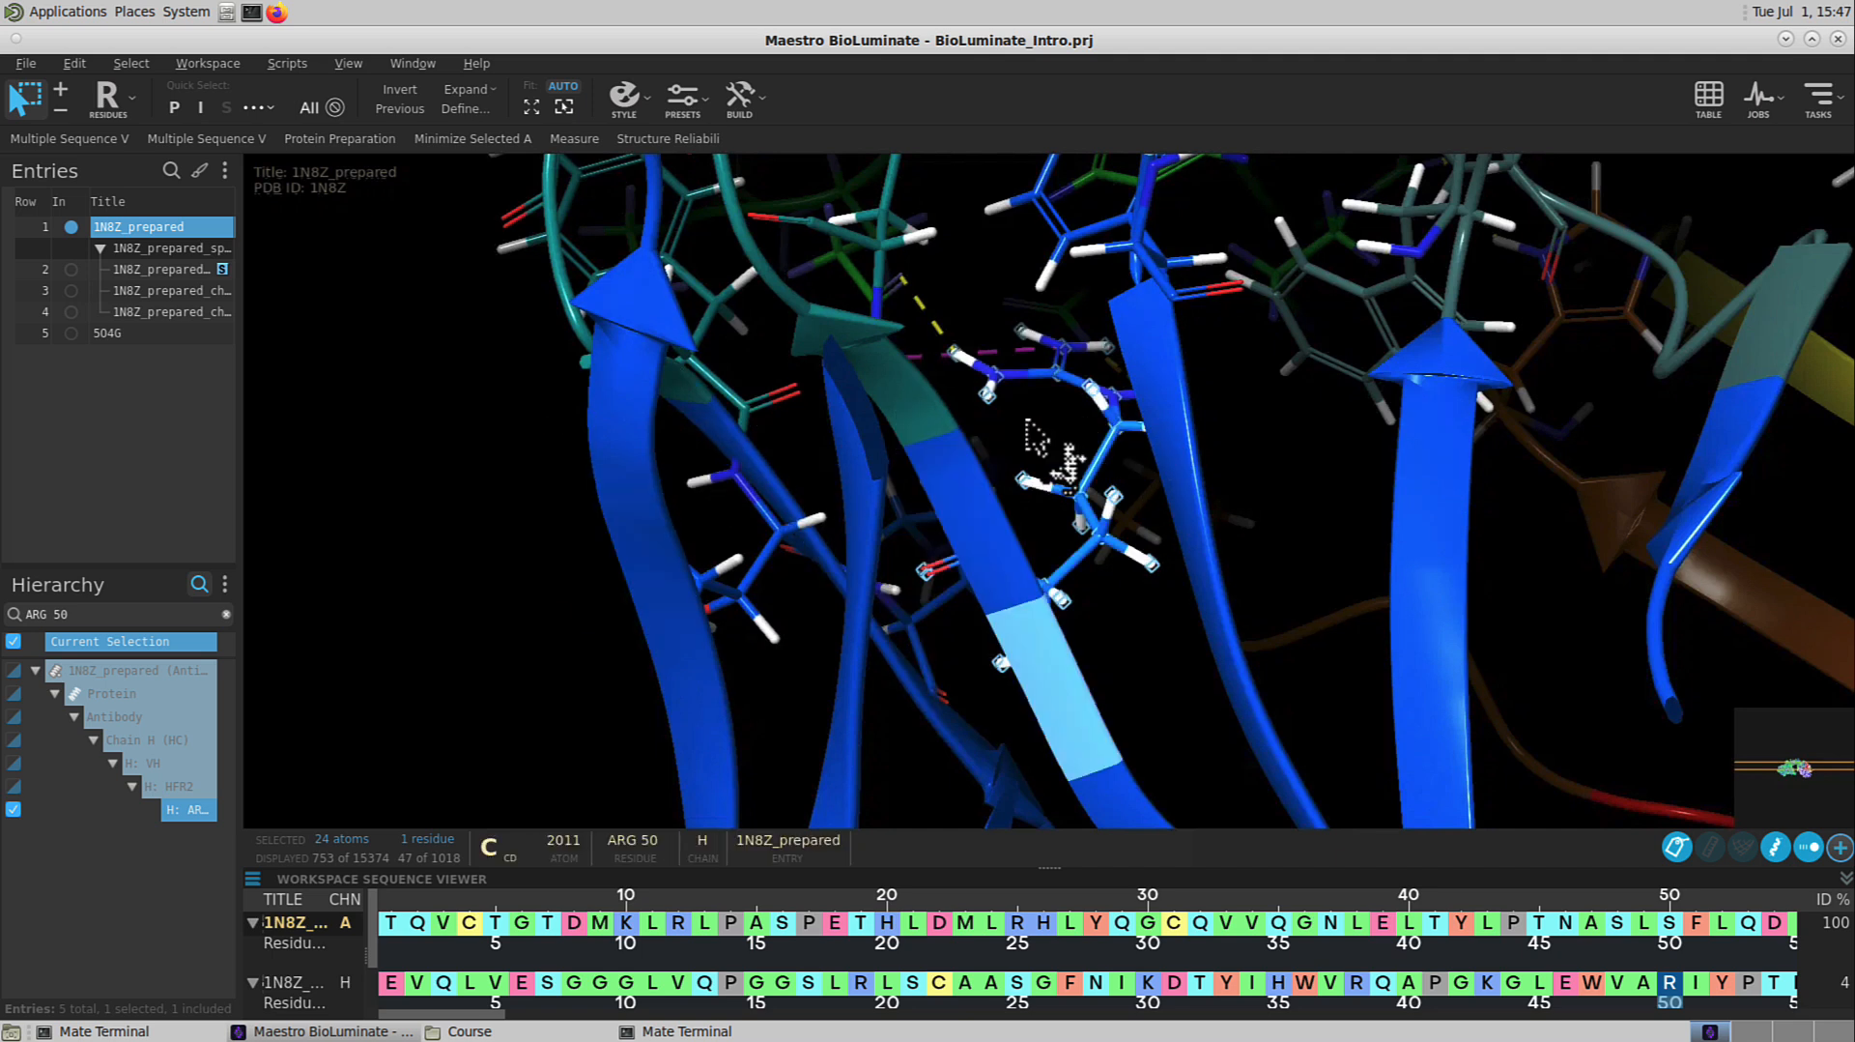
Measure the distance from ARG 50's HH12 hydrogen to the atom across its yellow dashed hydrogen bond, and toggle off the measurement display
middle_drag(1026, 422, 1042, 512)
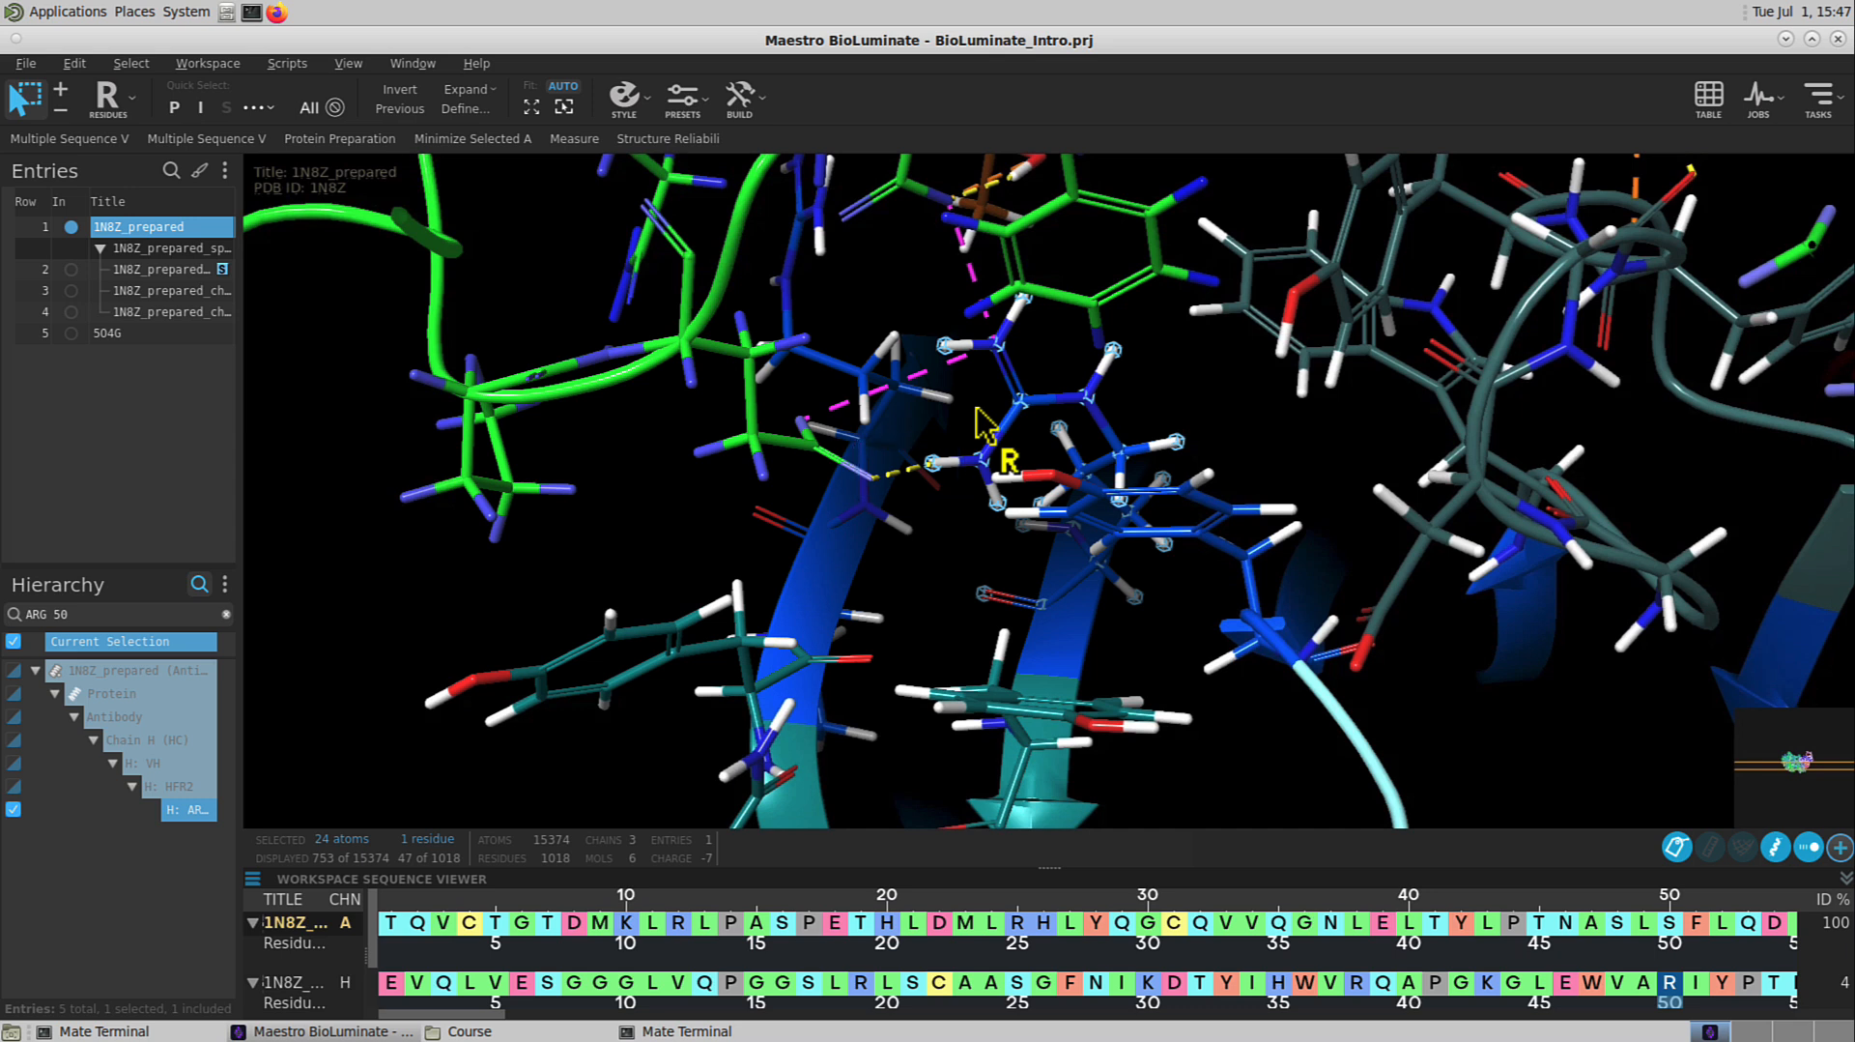
click(576, 141)
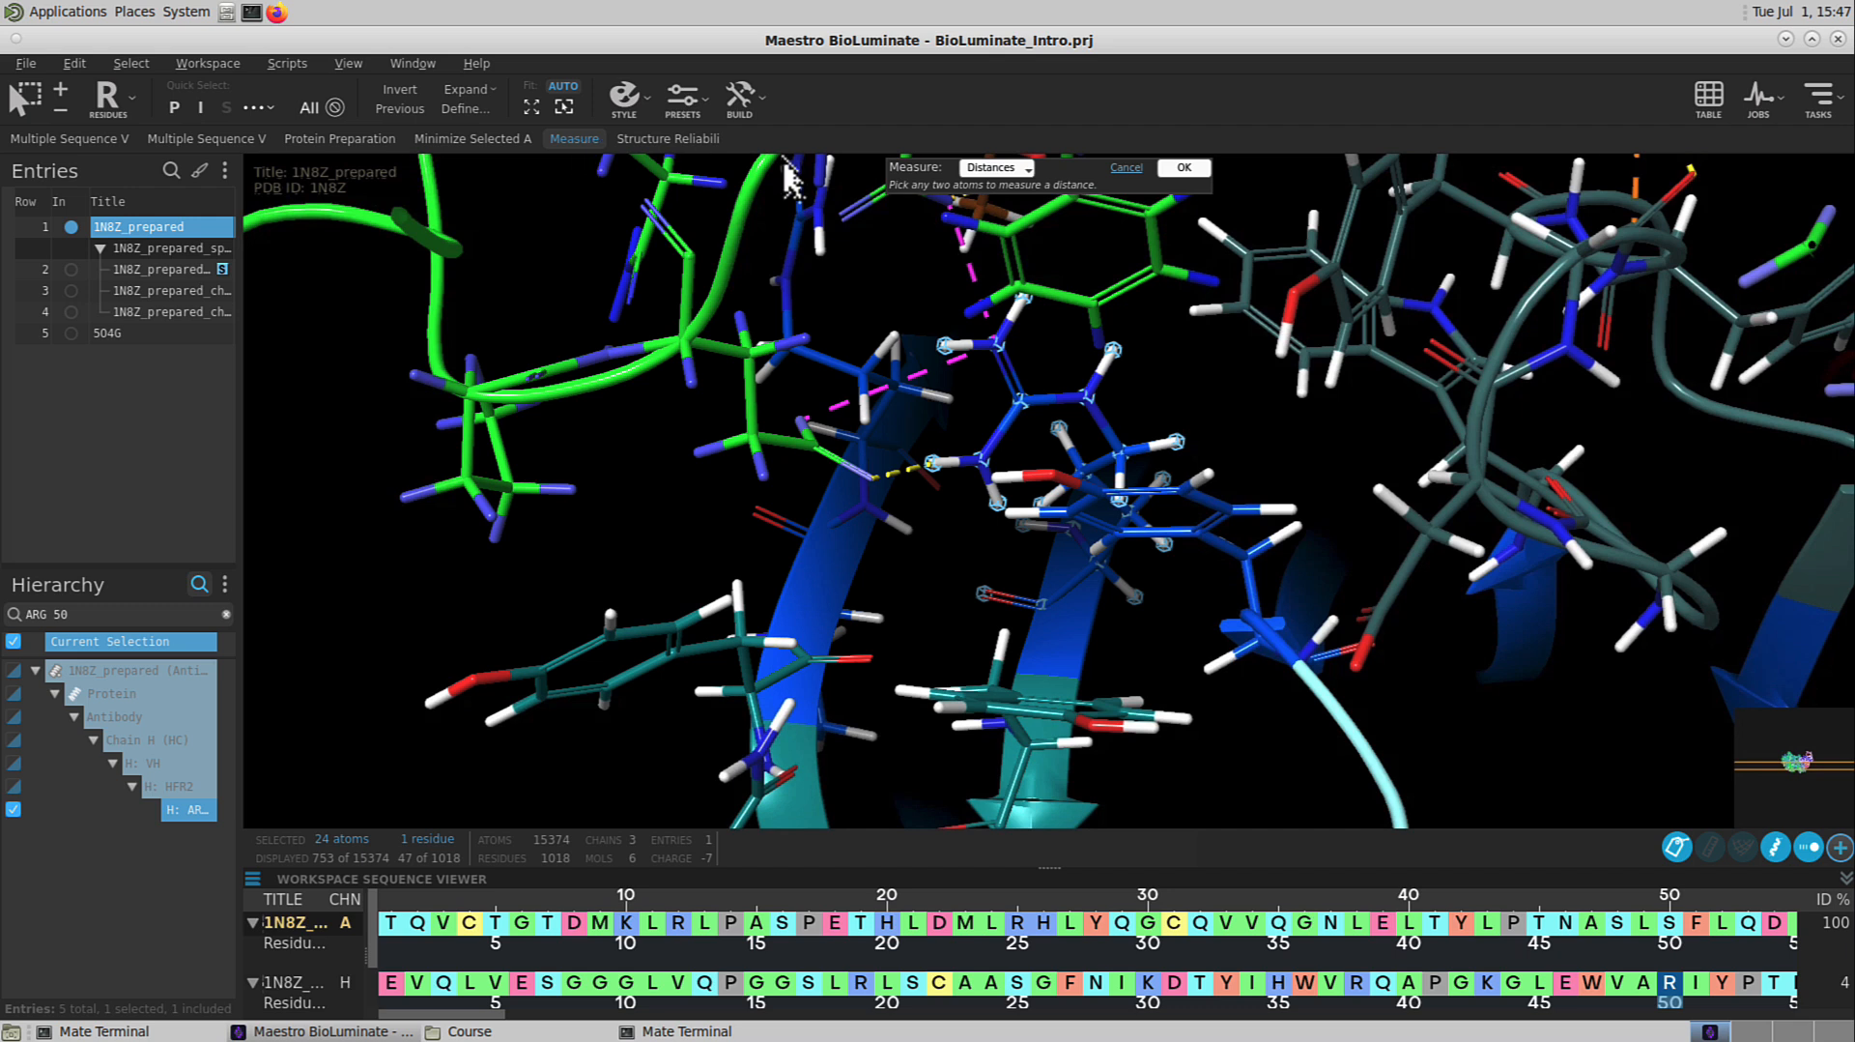
click(993, 168)
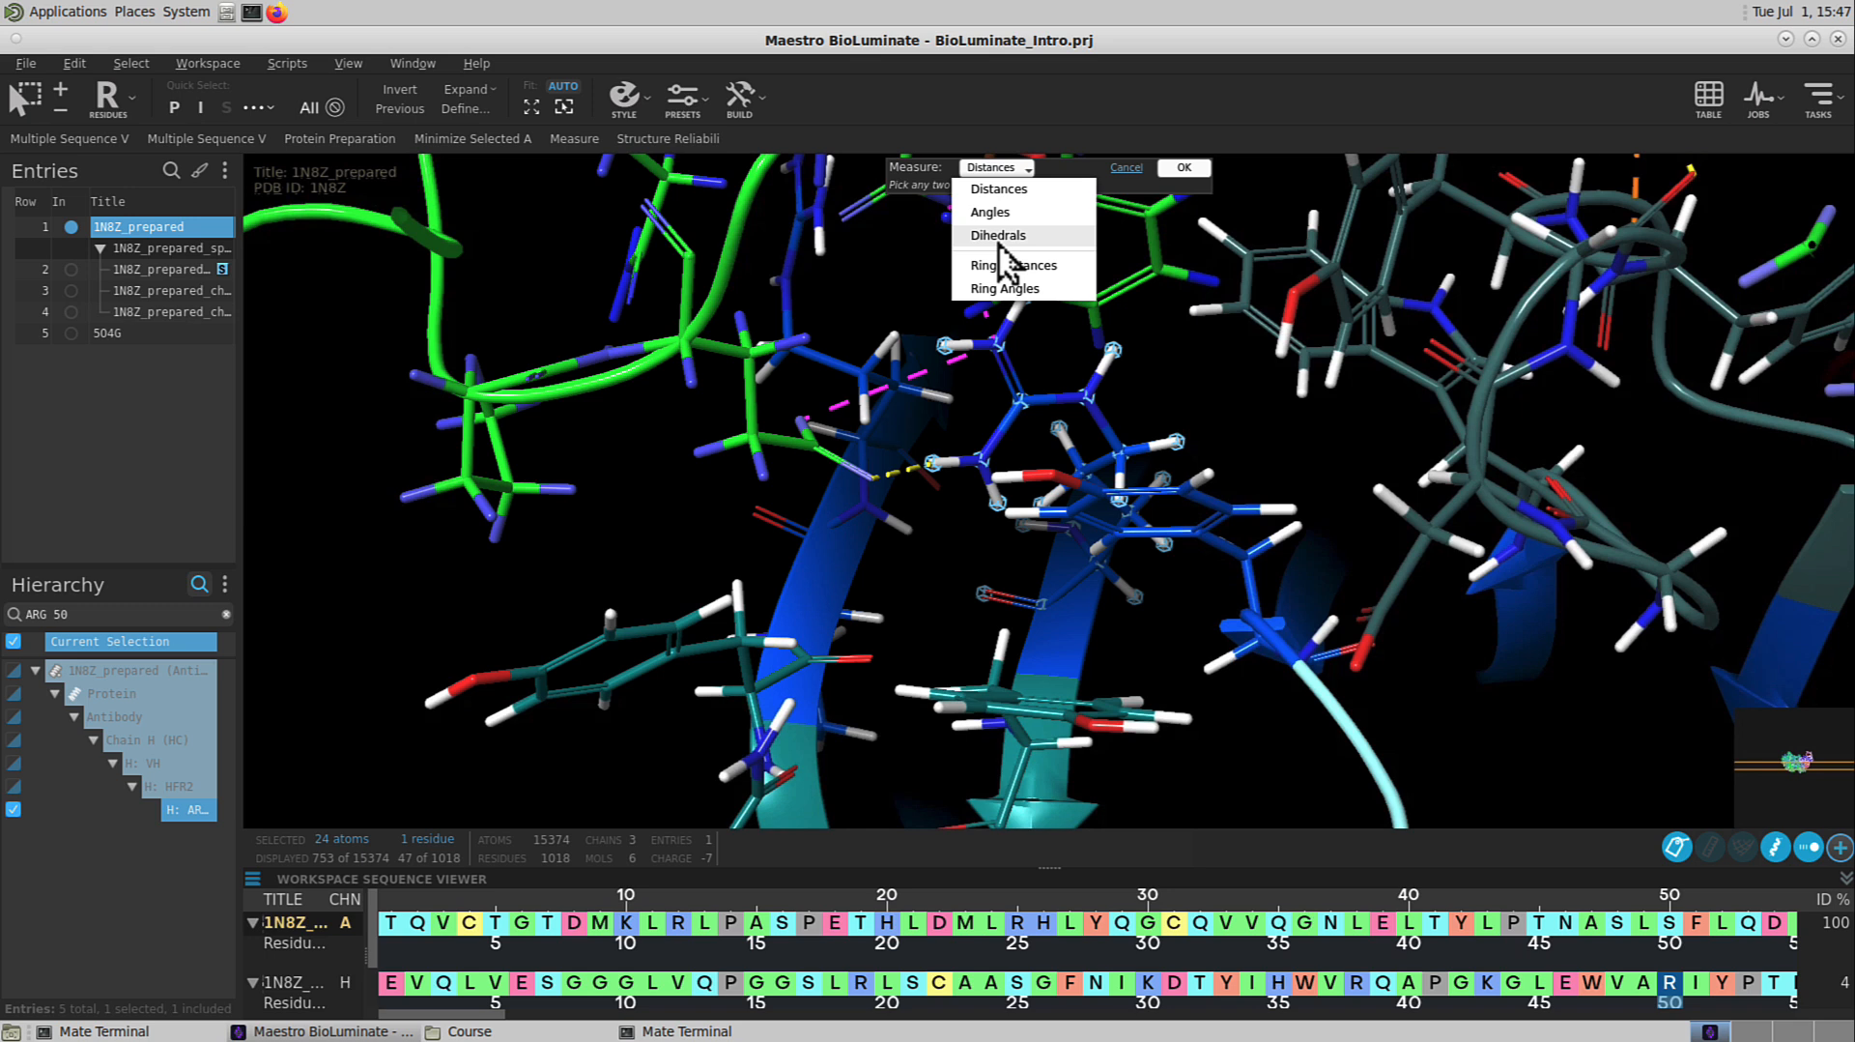
click(996, 190)
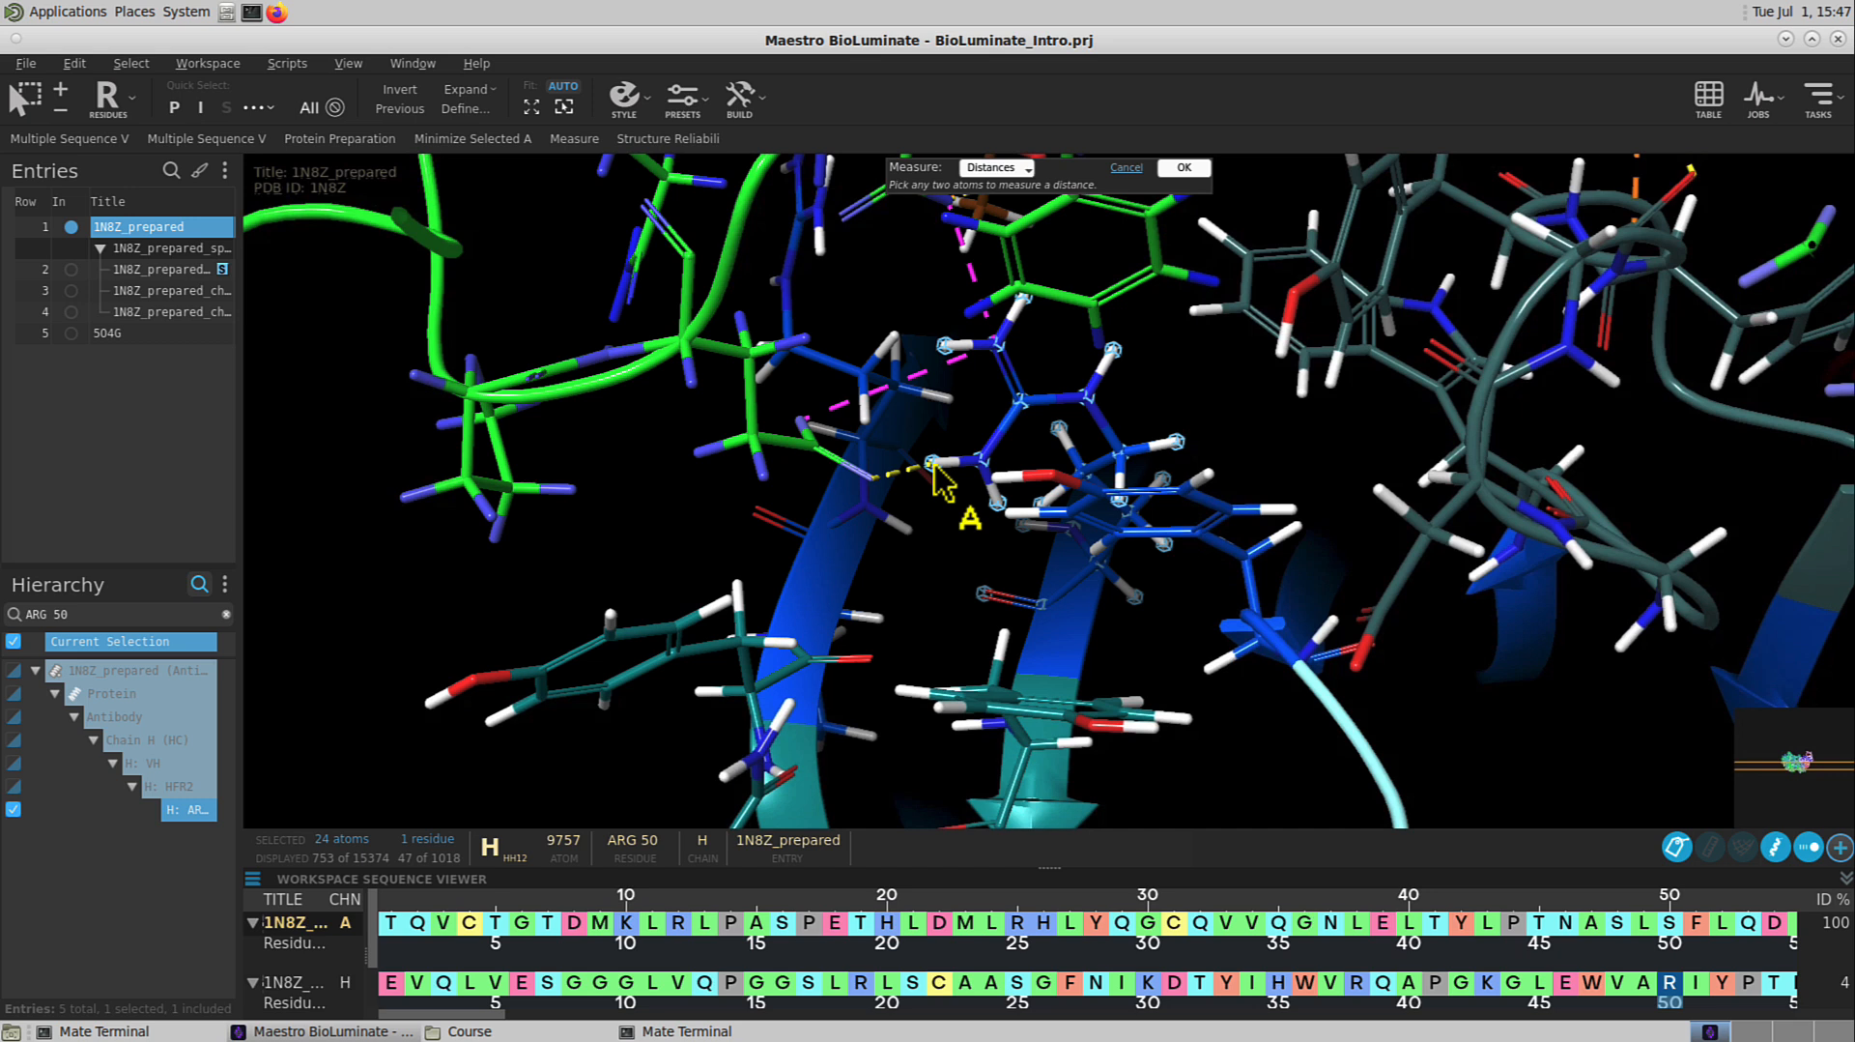
click(933, 464)
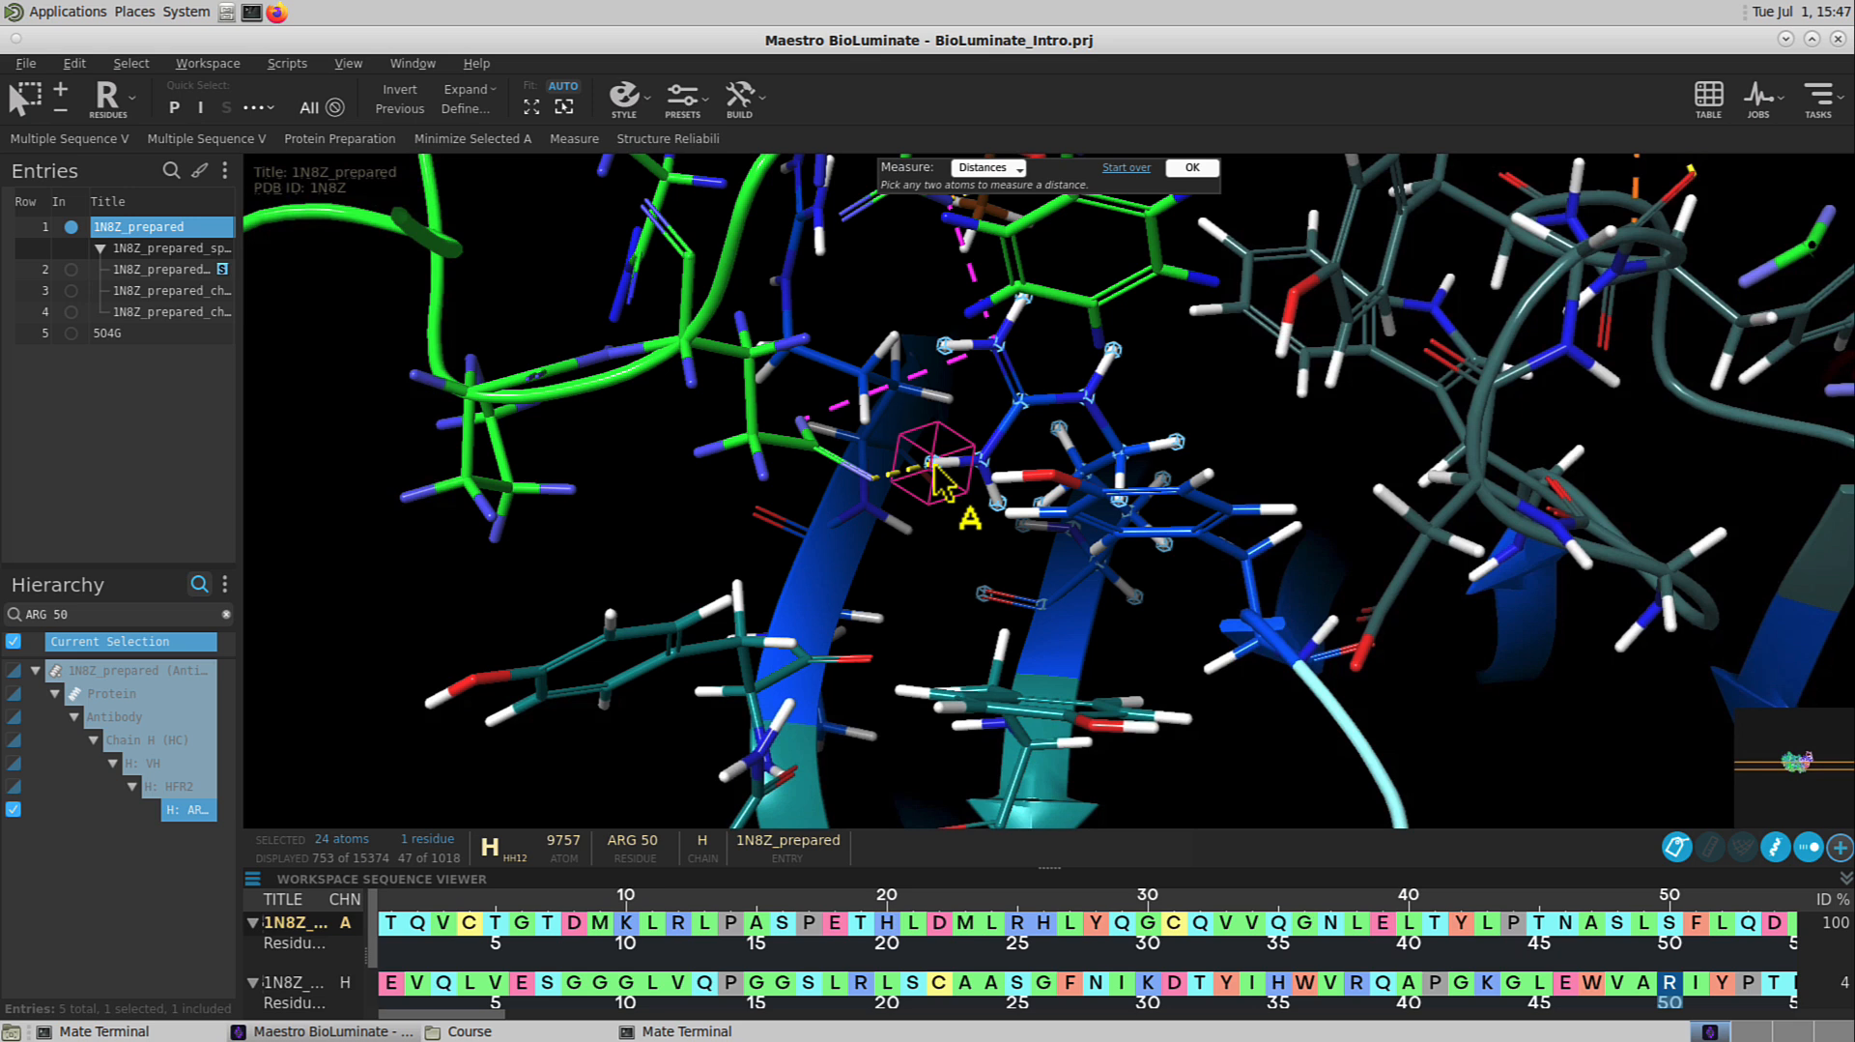
click(872, 481)
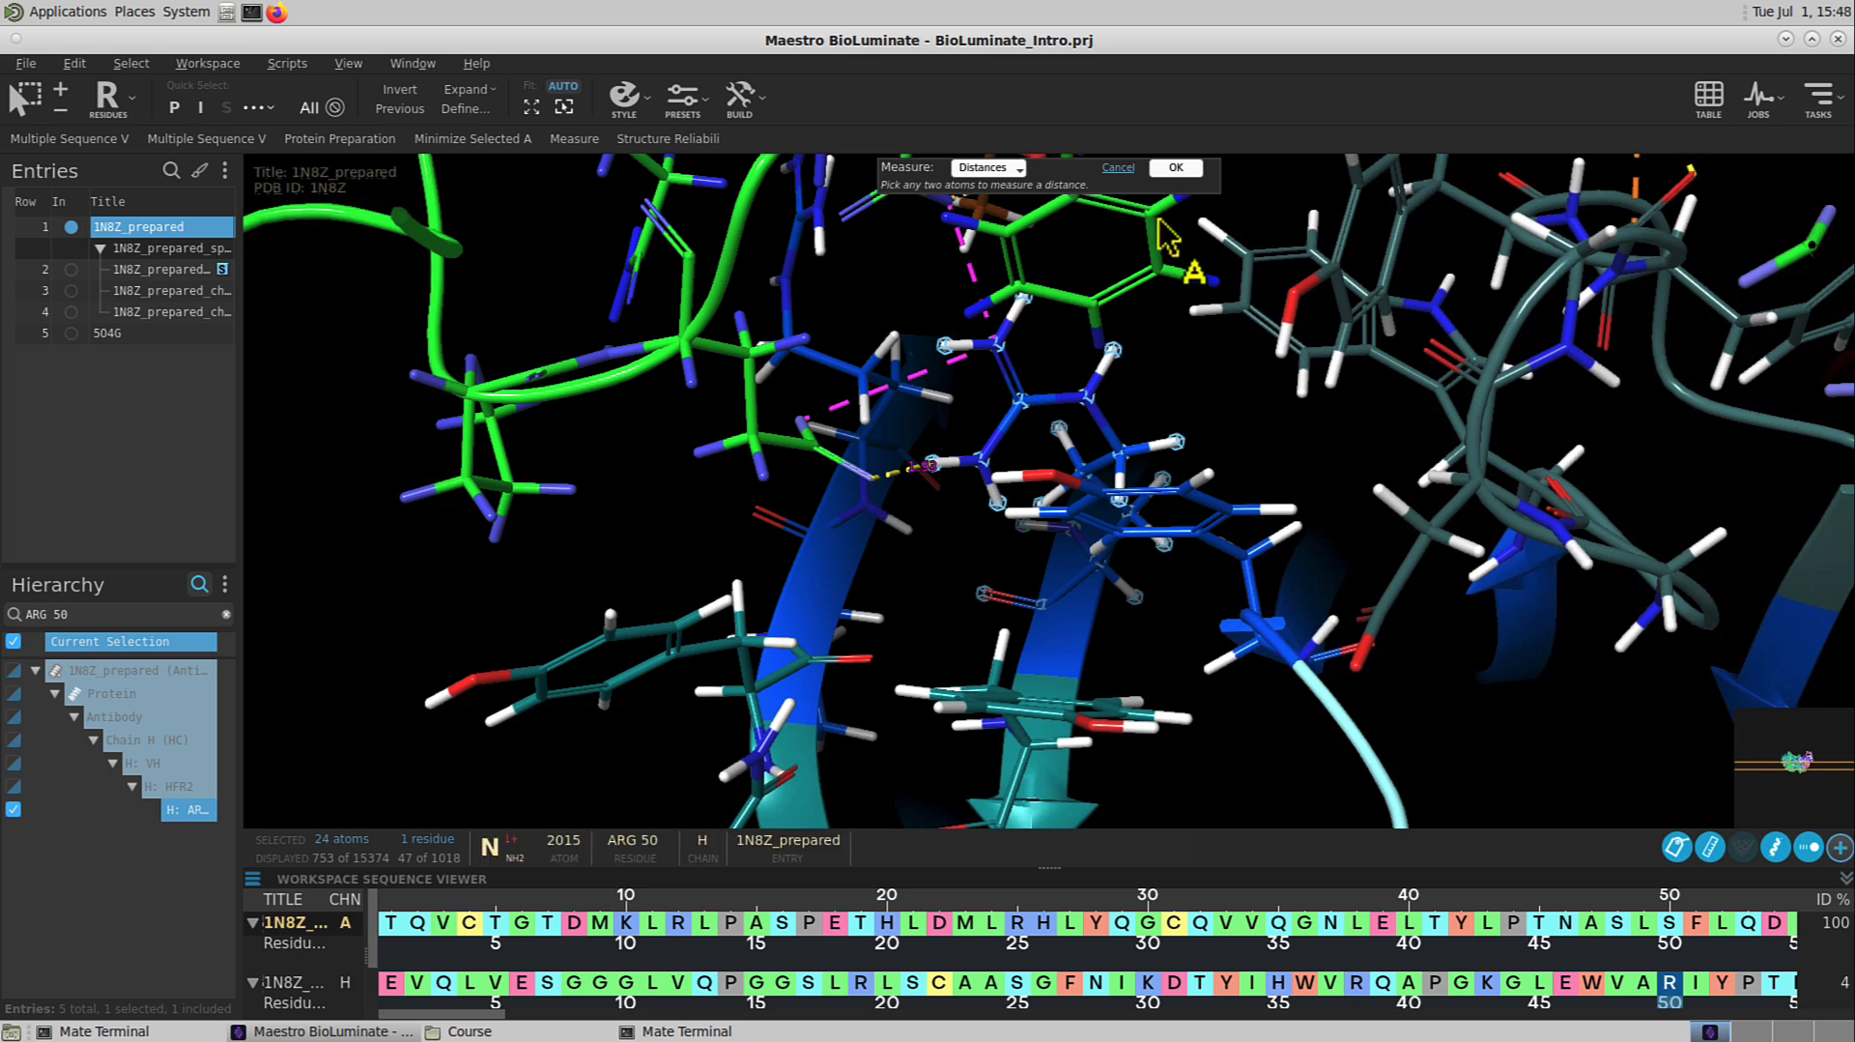
click(1176, 169)
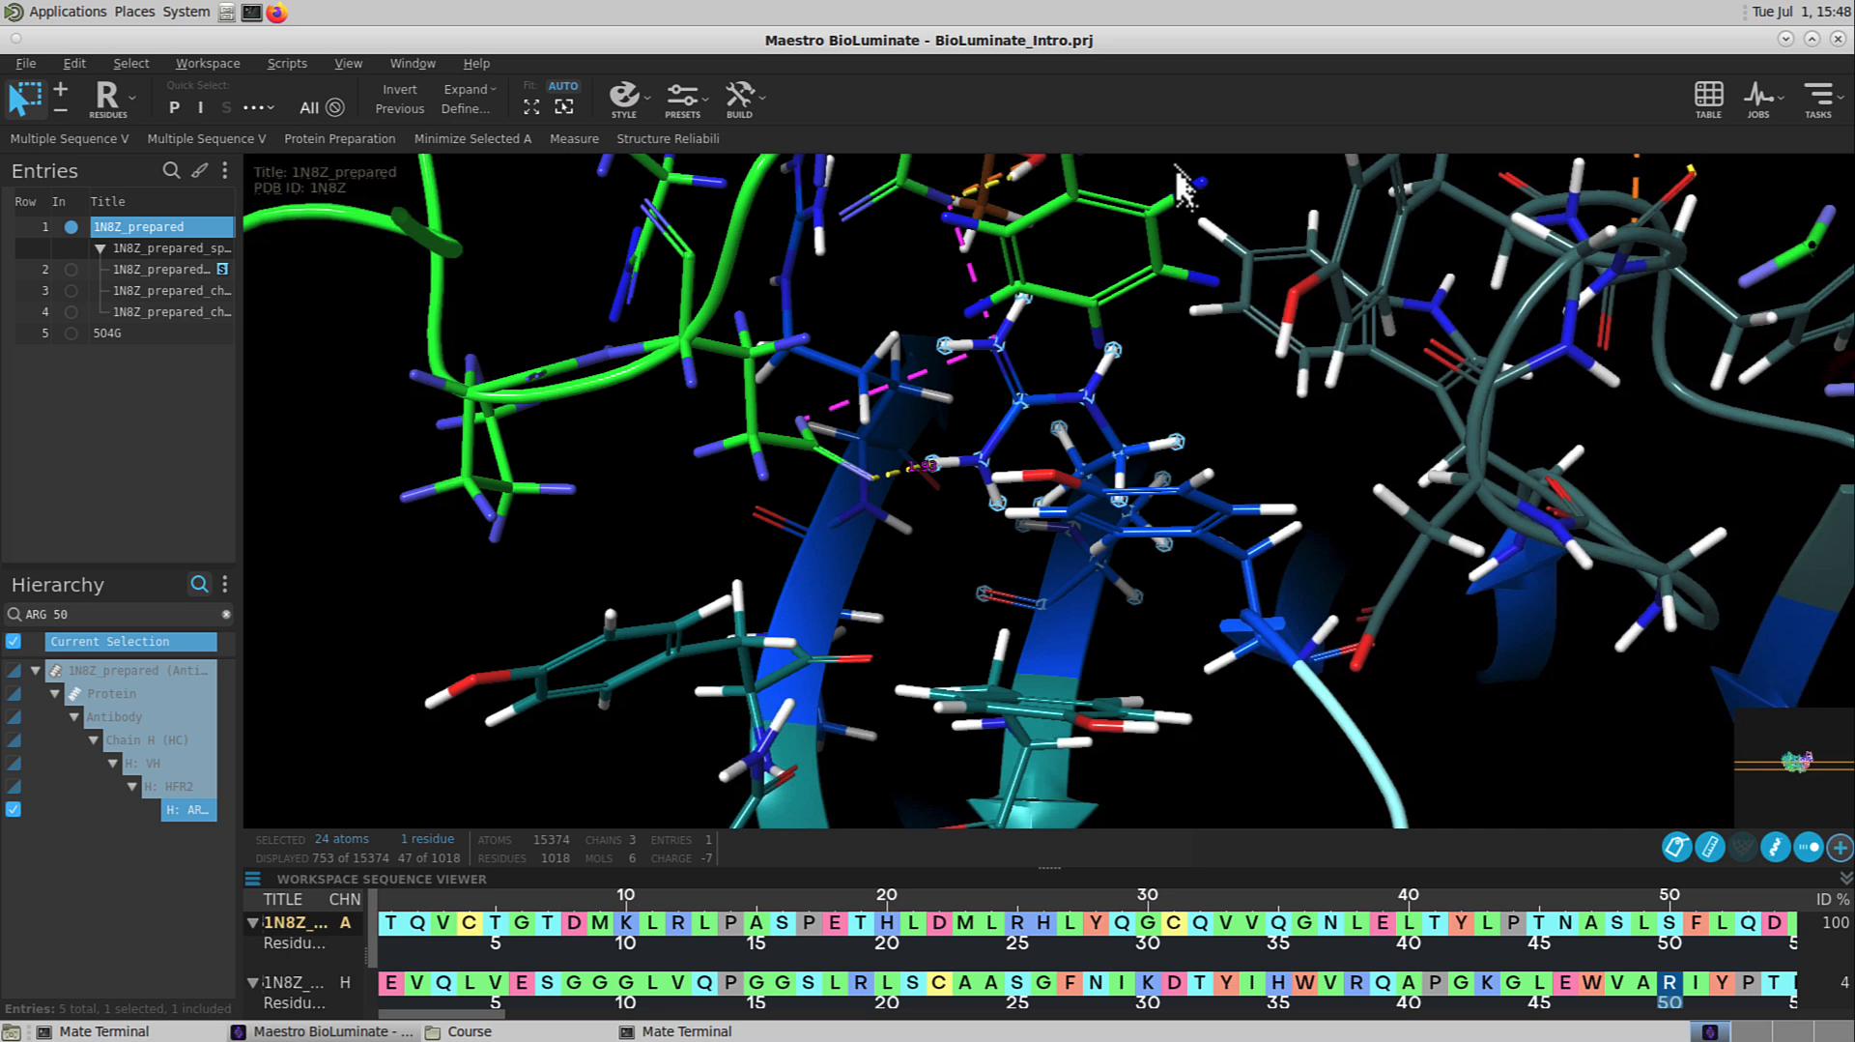
click(1708, 850)
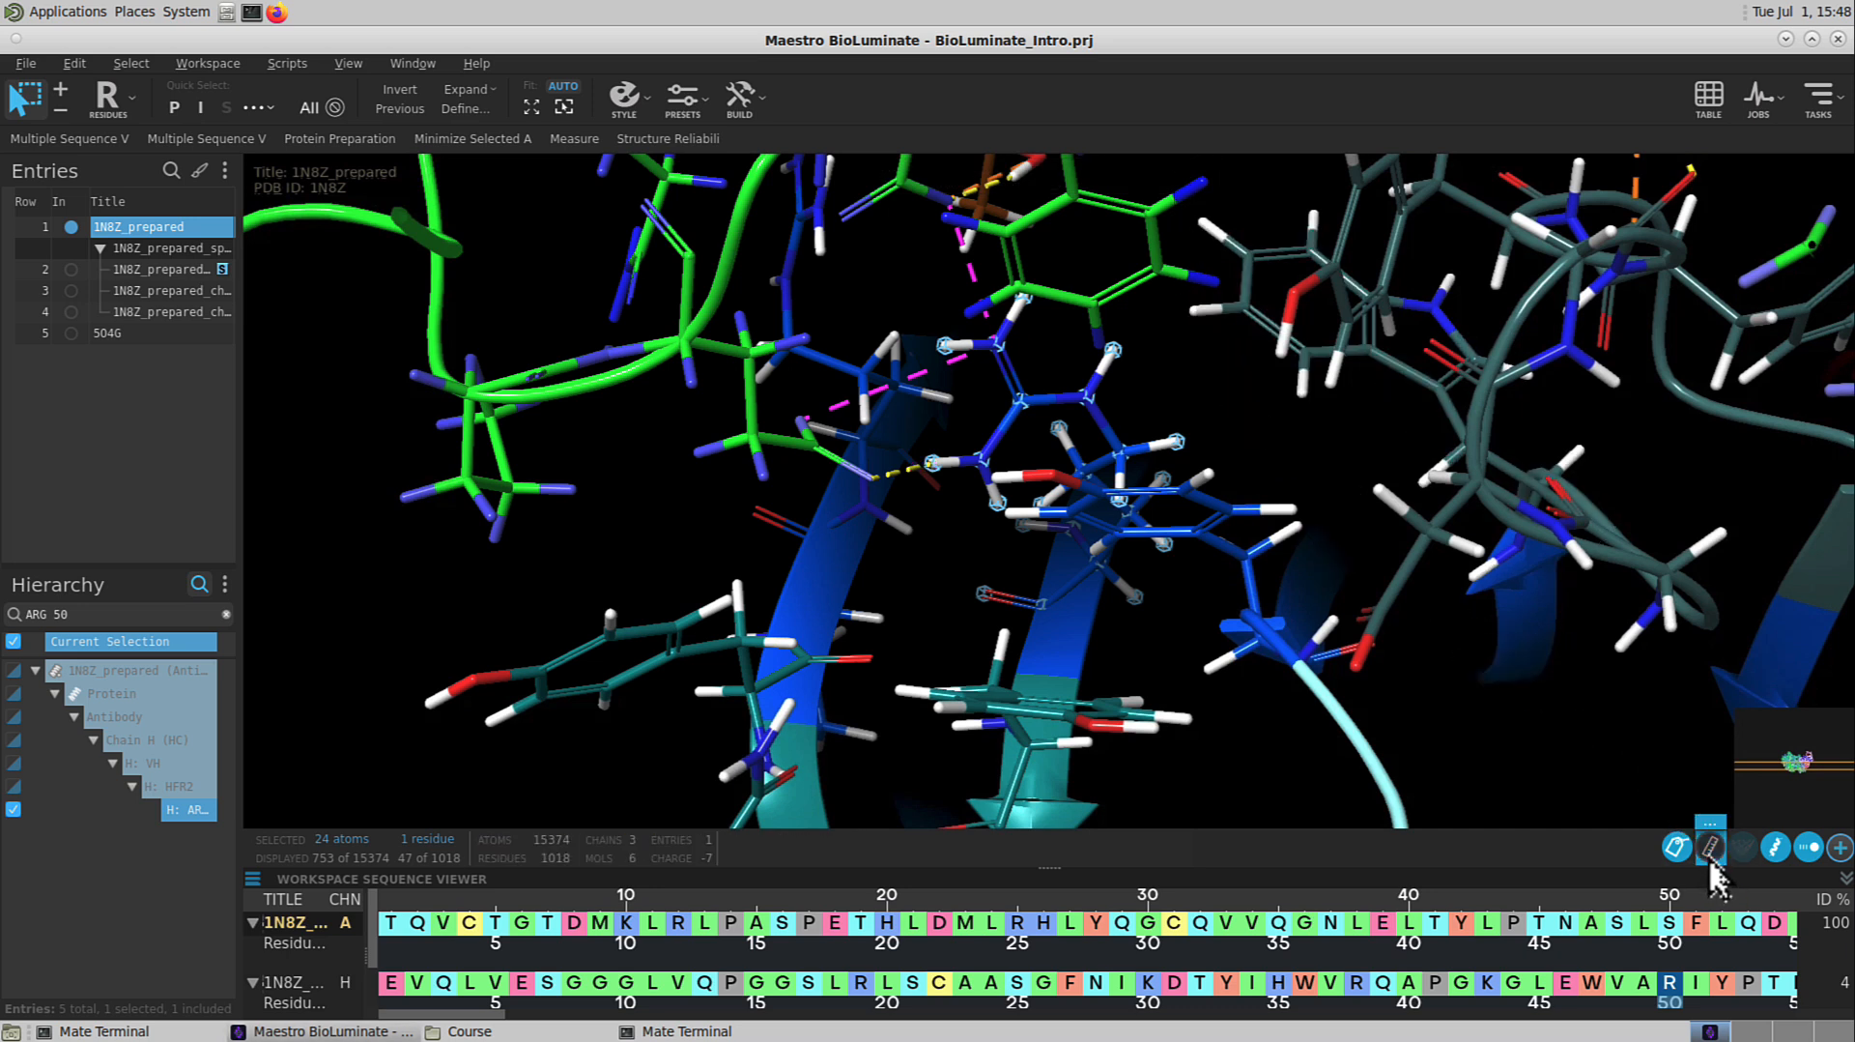